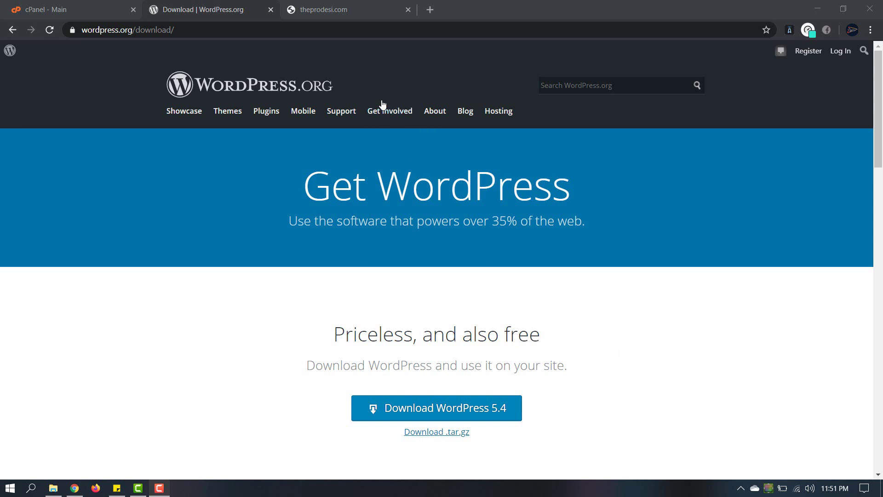
Step: Look over the theprodesi.com site, cPanel dashboard and WordPress download page tabs
click(317, 5)
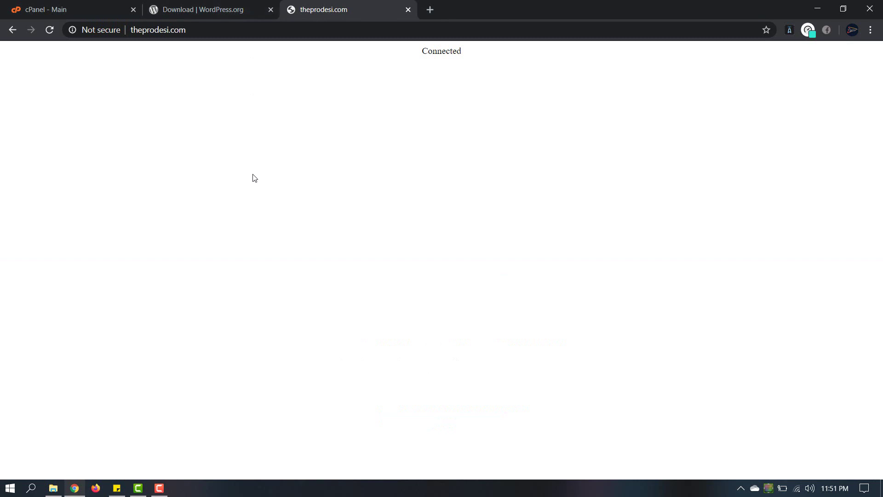
click(217, 4)
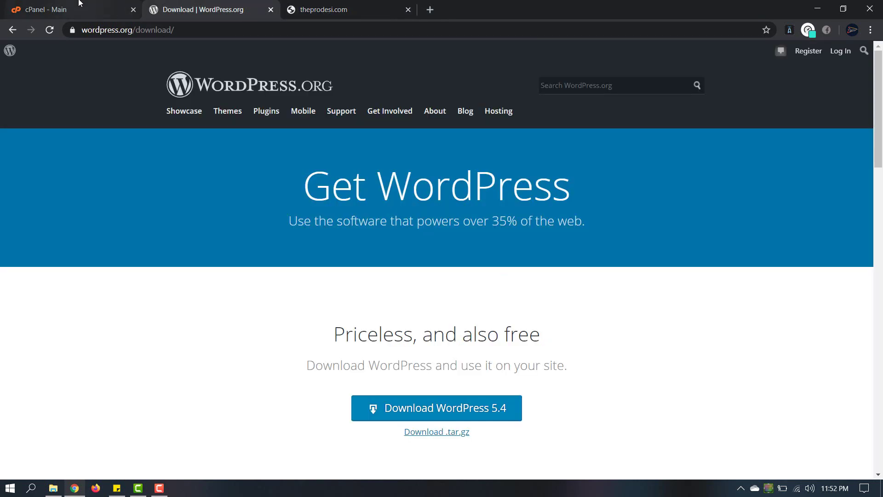
click(80, 4)
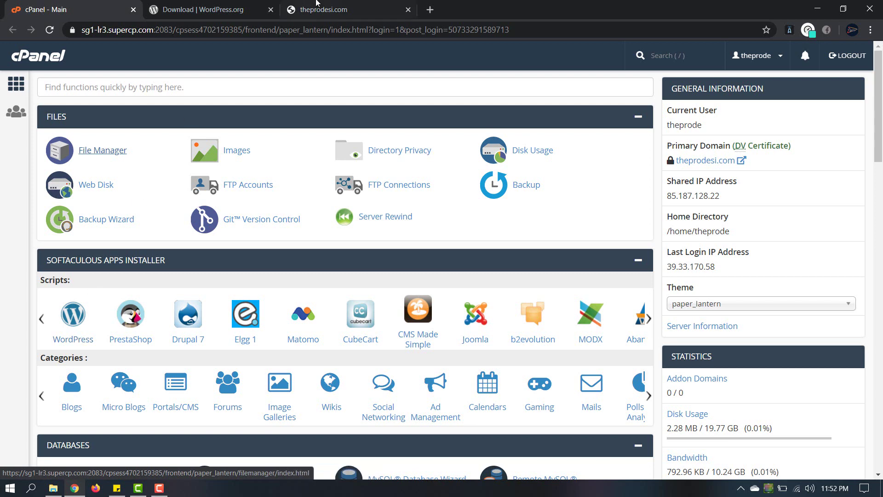
click(360, 4)
click(193, 4)
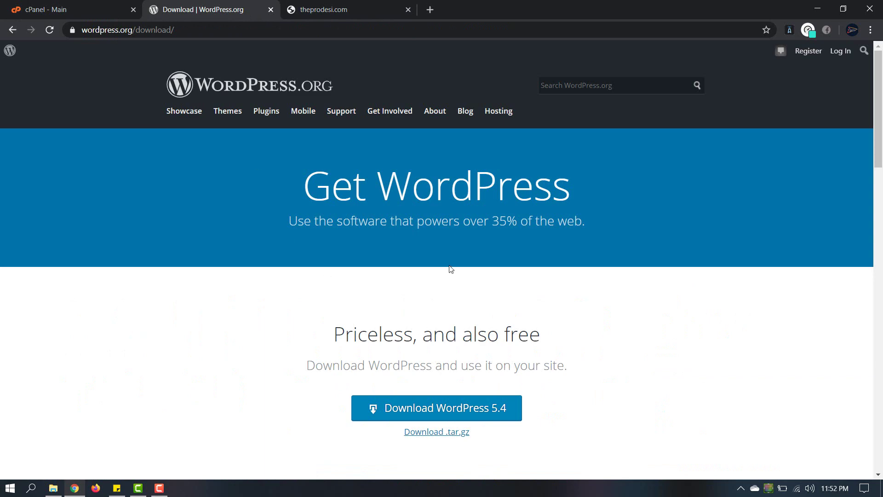
scroll(635, 336, down, 2)
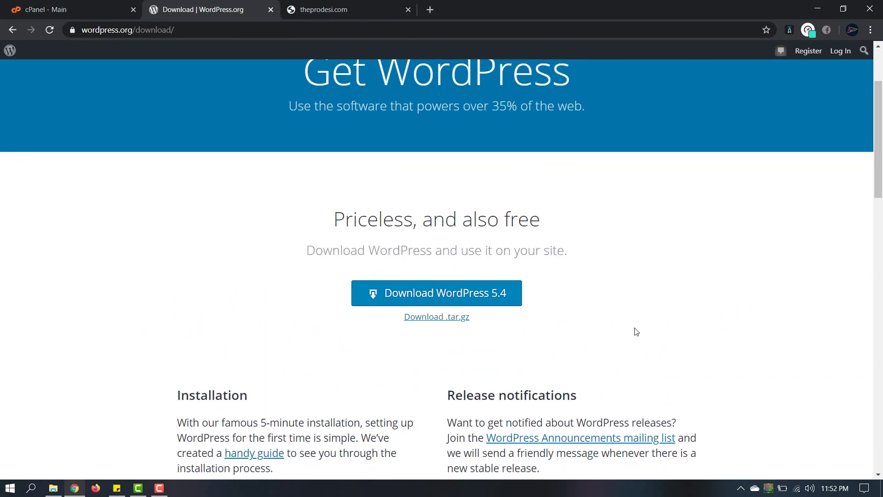
click(125, 13)
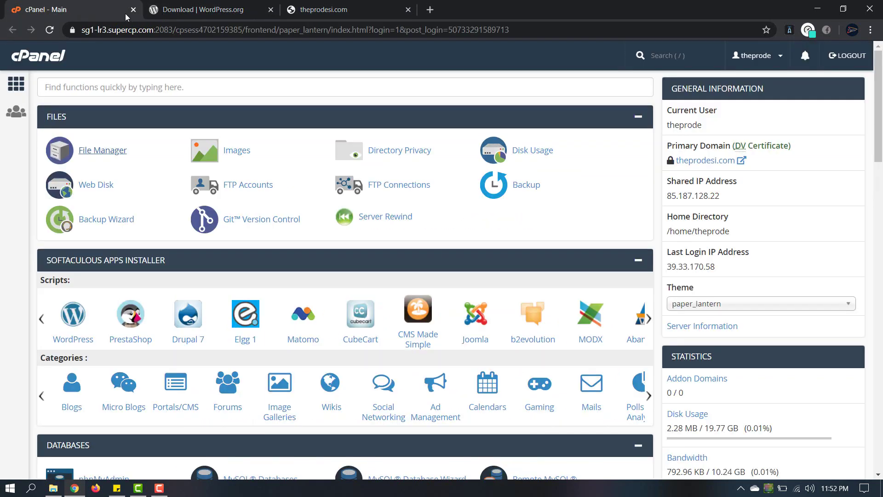
click(173, 6)
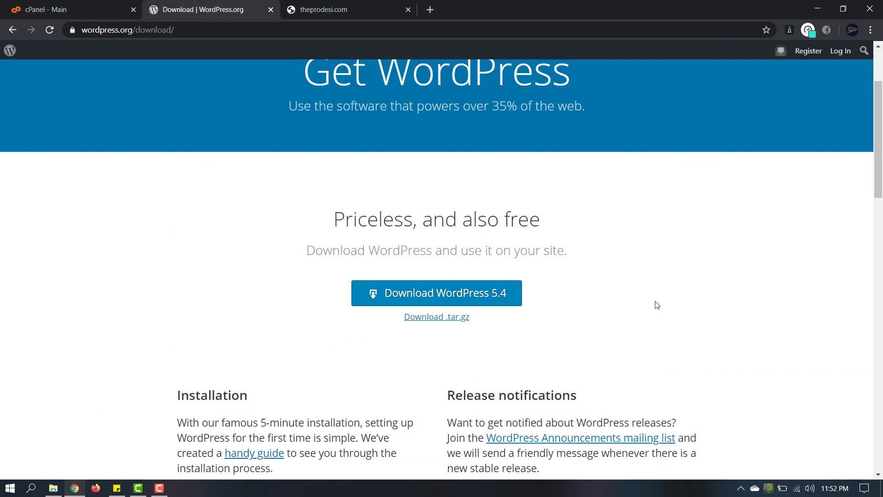
scroll(657, 305, up, 2)
Step: Download wordpress-5.4.zip from WordPress.org and dismiss the thank-you popup
click(18, 10)
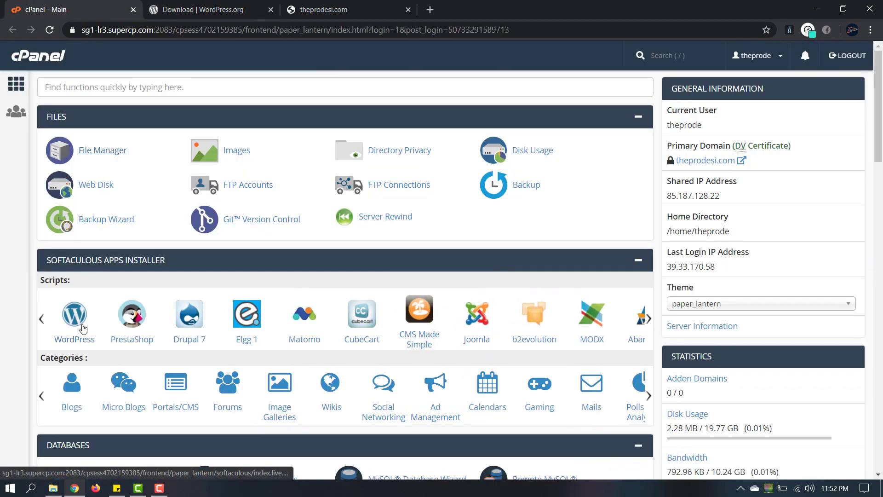
click(180, 4)
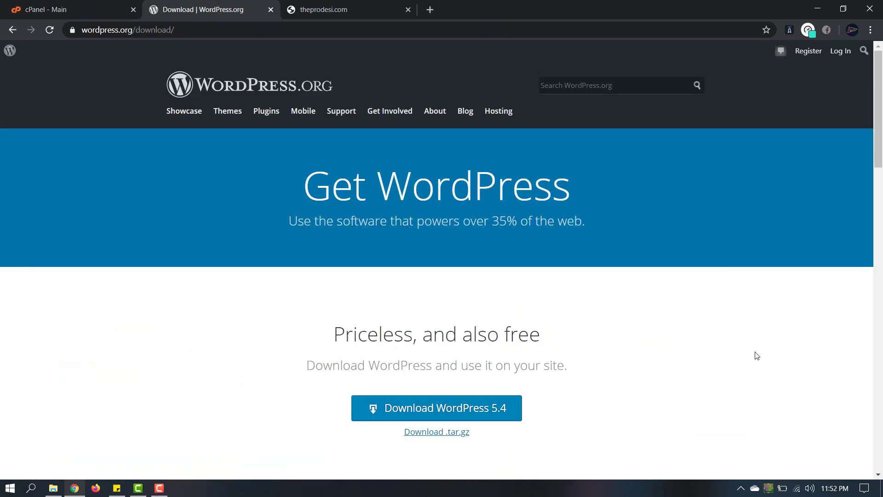
scroll(750, 355, down, 2)
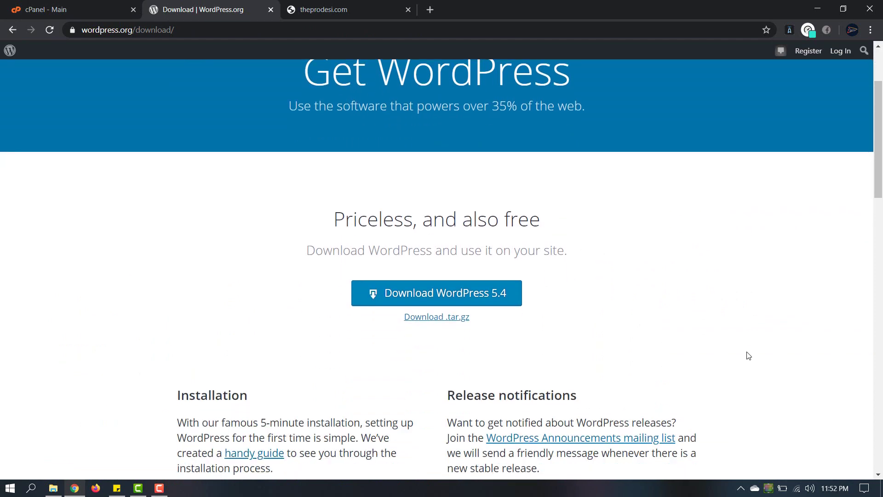
click(478, 305)
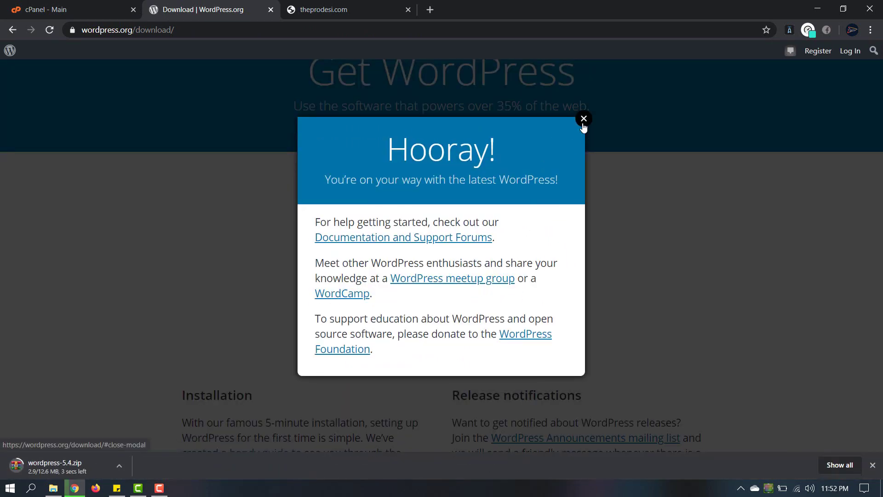
click(584, 120)
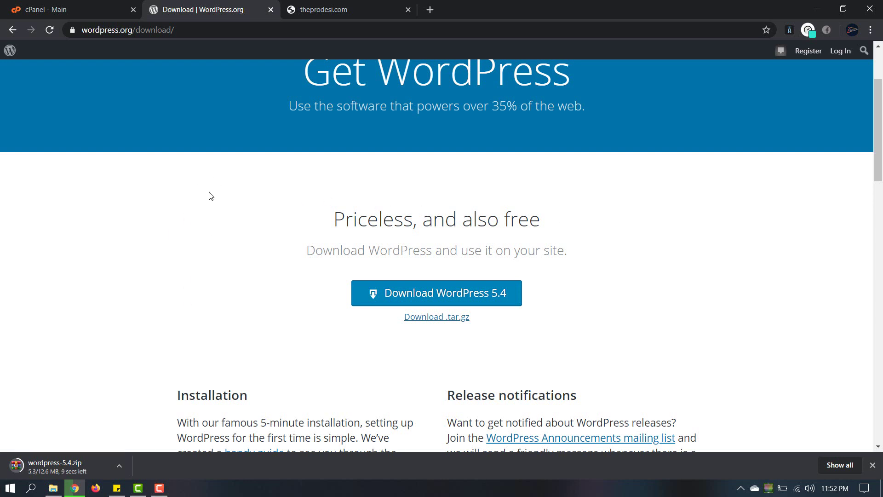
click(71, 2)
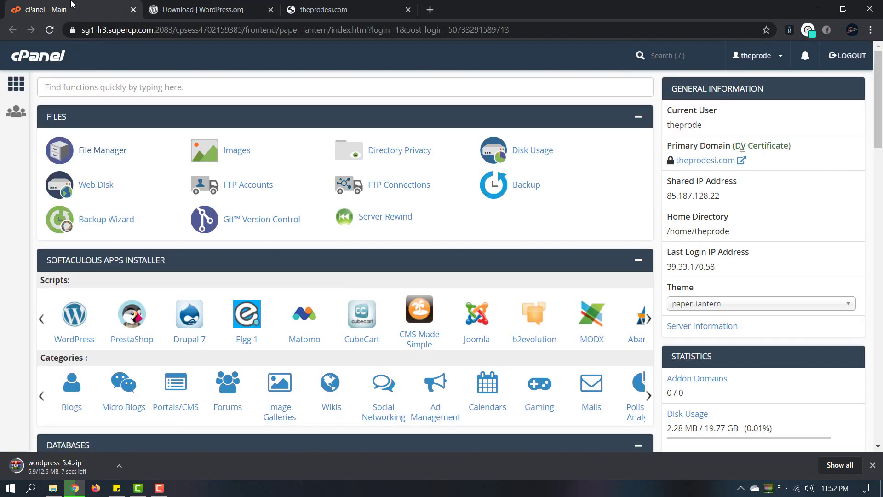
Step: Open the public_html folder in cPanel File Manager
scroll(154, 189, down, 3)
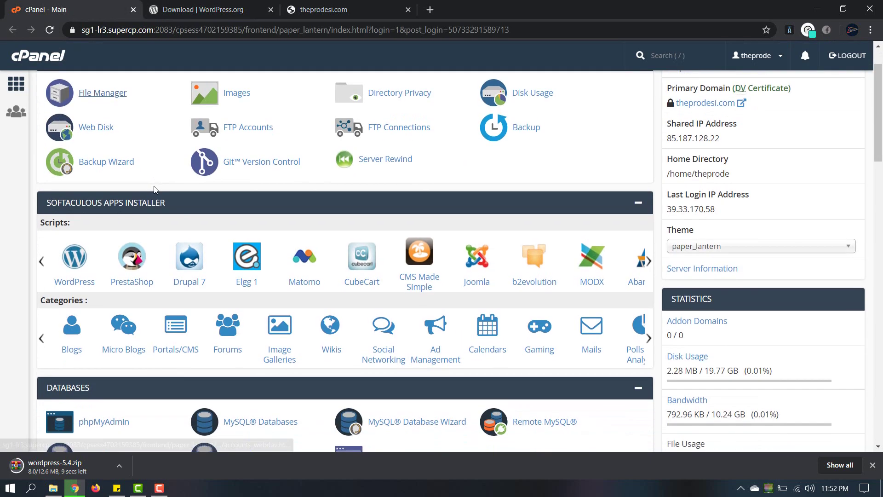
scroll(156, 190, up, 3)
click(122, 98)
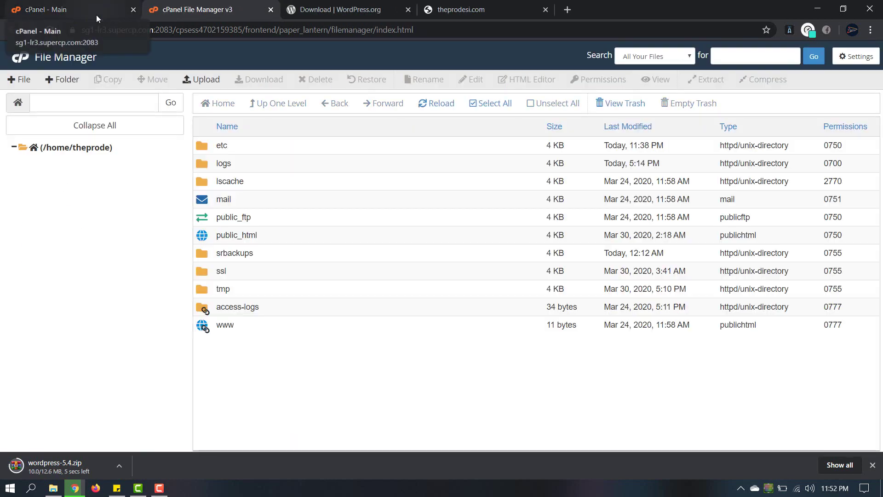
double_click(335, 242)
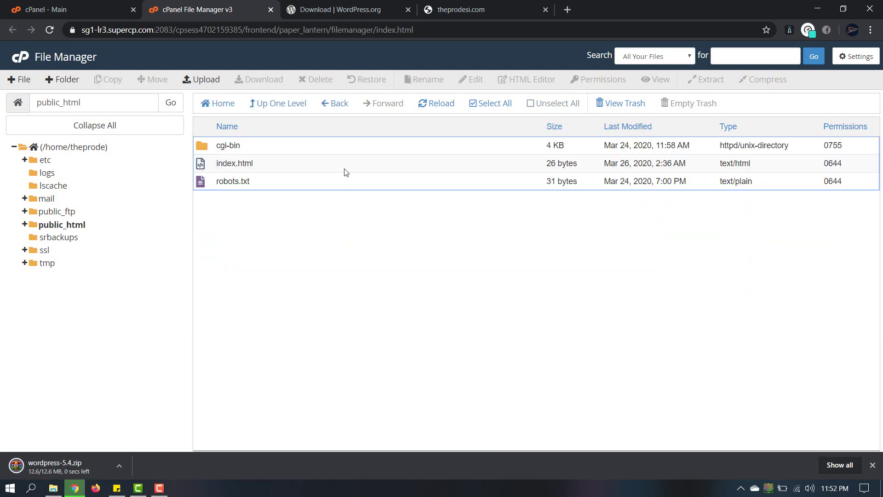
Step: Permanently delete index.html and robots.txt from public_html, skipping the trash
click(346, 172)
ctrl+click(342, 177)
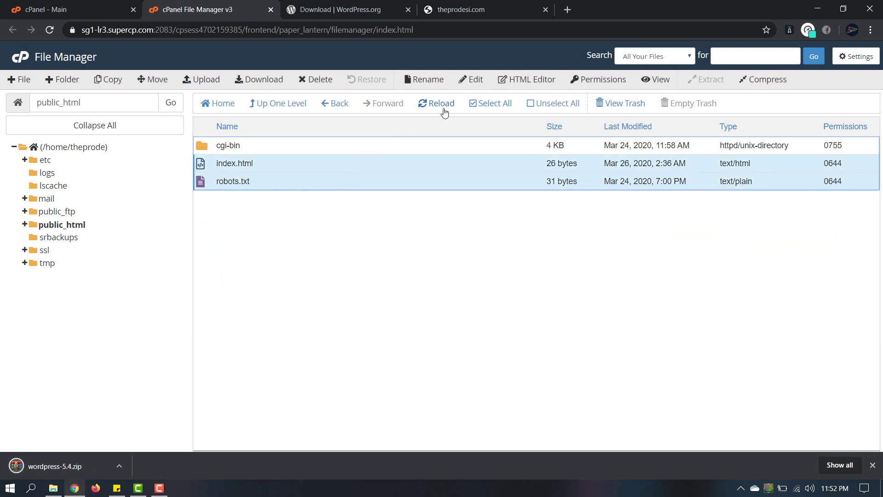
click(314, 80)
click(414, 255)
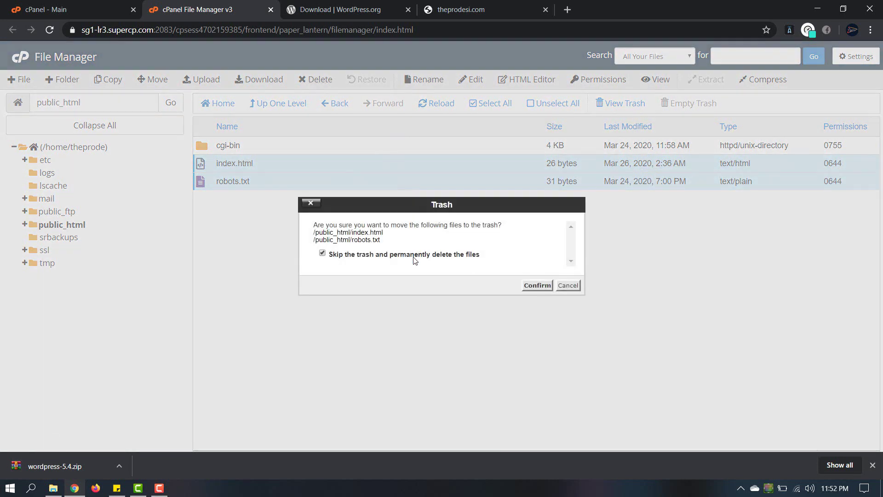
click(534, 287)
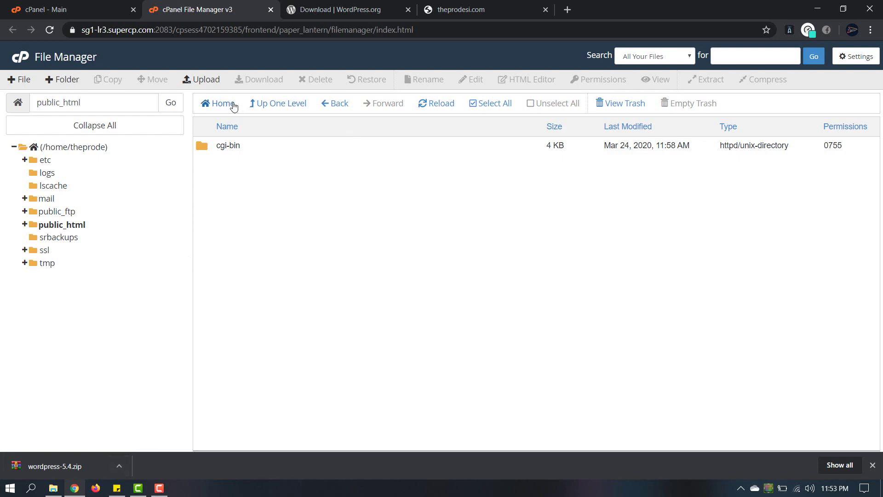
click(211, 80)
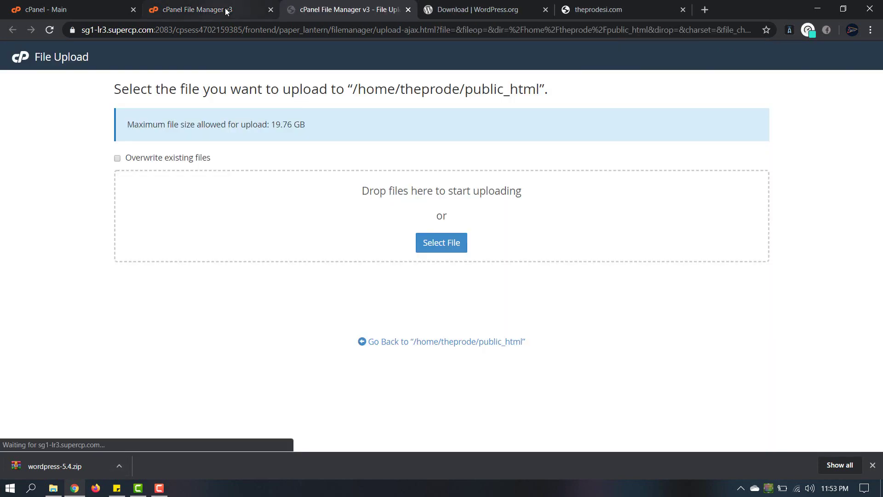
Step: Upload wordpress-5.4.zip from the Downloads folder into public_html
click(450, 243)
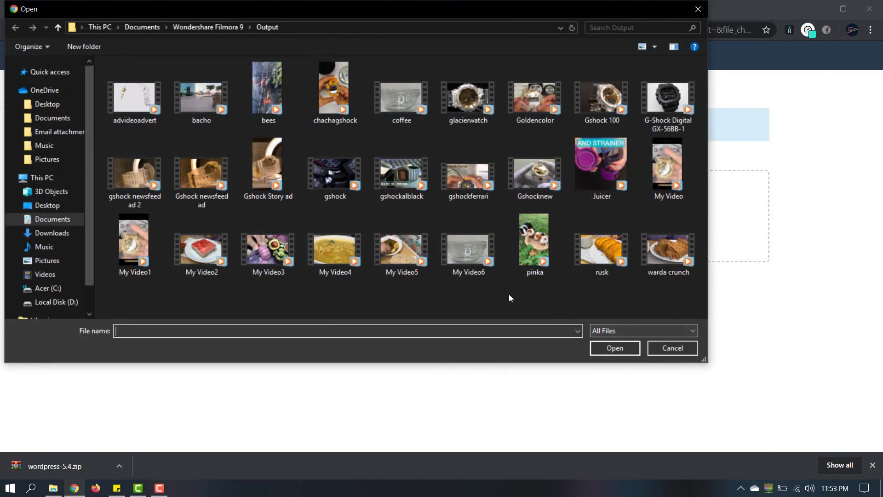
click(15, 260)
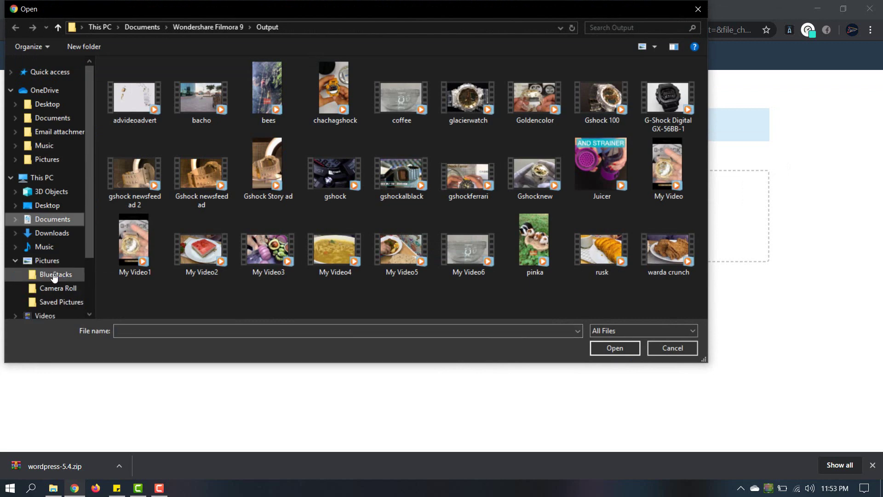
click(63, 237)
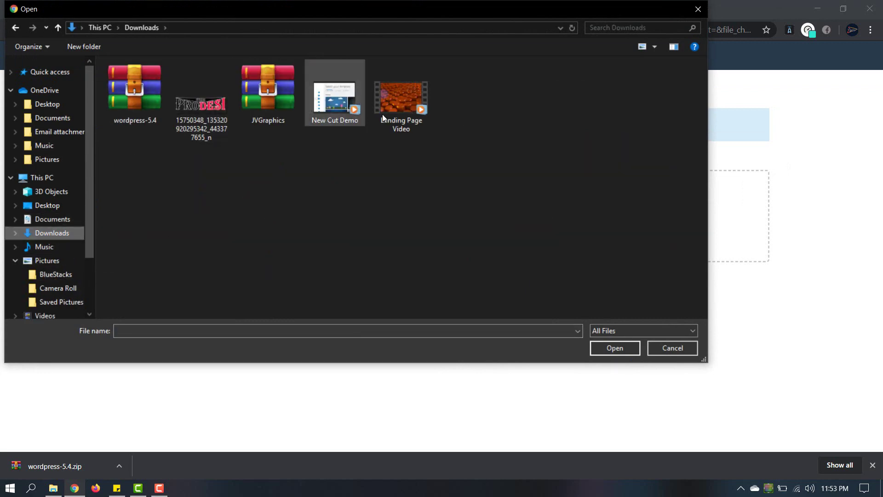
double_click(161, 111)
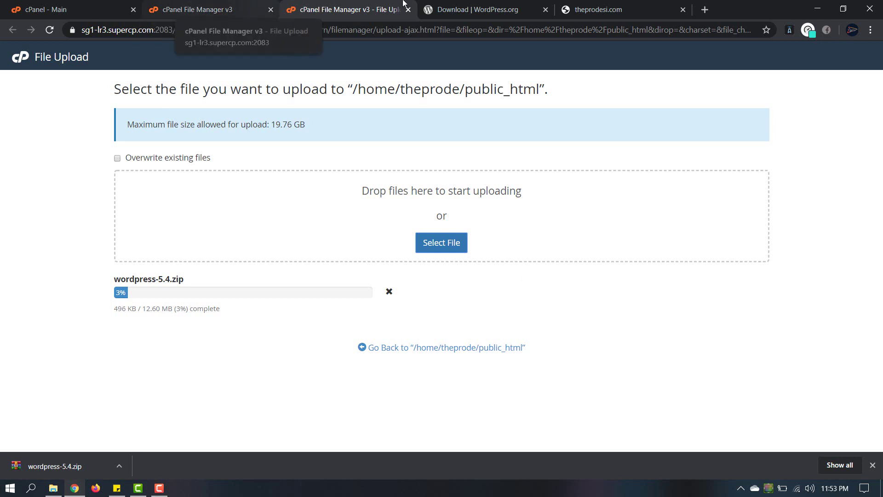
Step: Dismiss the finished-download notice and check the upload progress before returning to cPanel
click(577, 5)
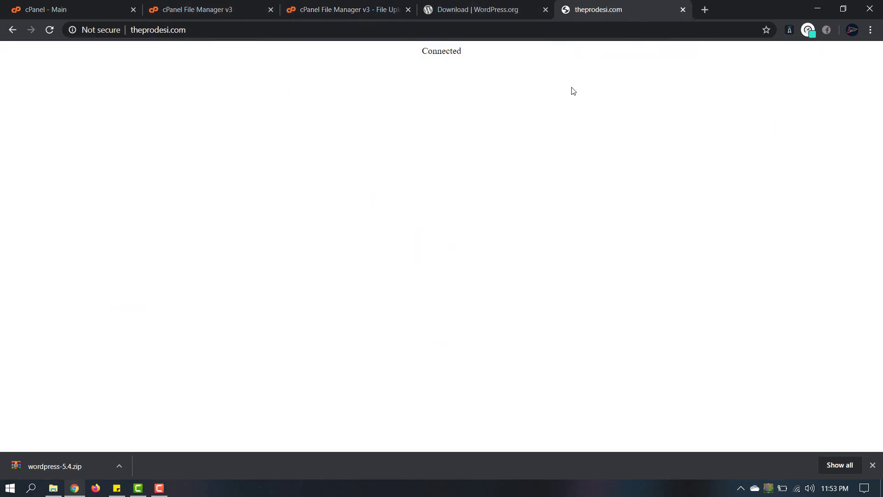
click(872, 465)
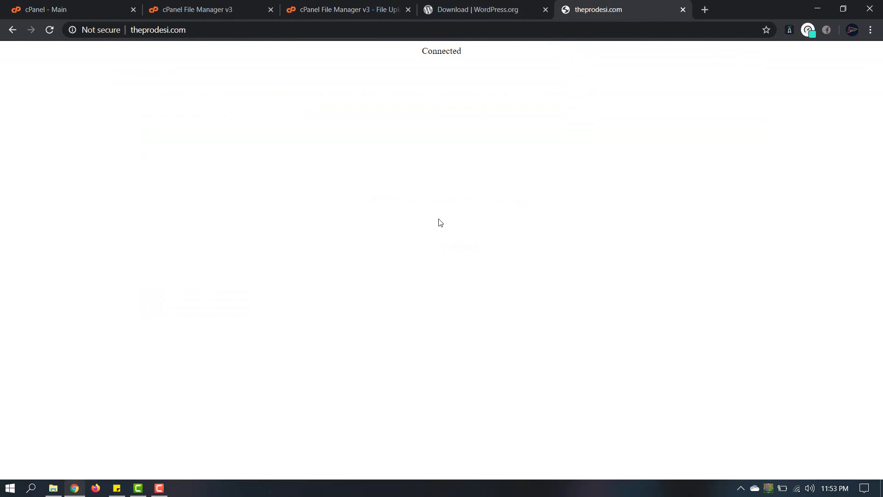
click(273, 2)
click(324, 5)
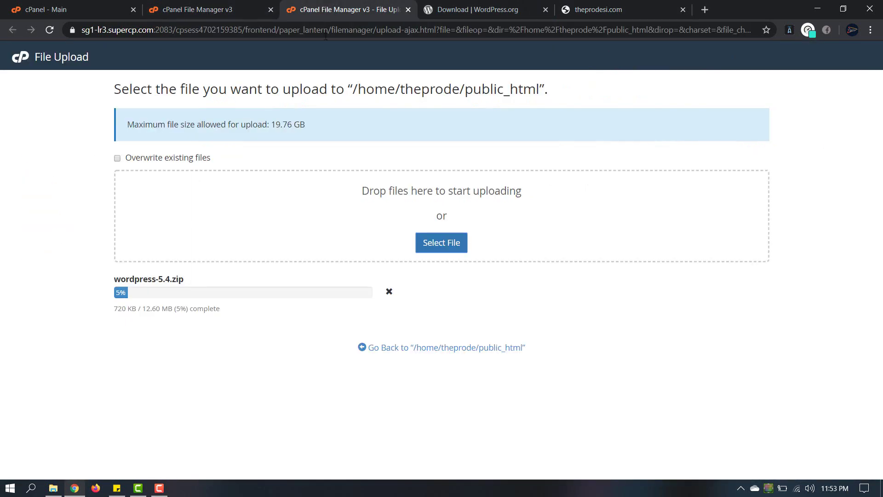
click(106, 9)
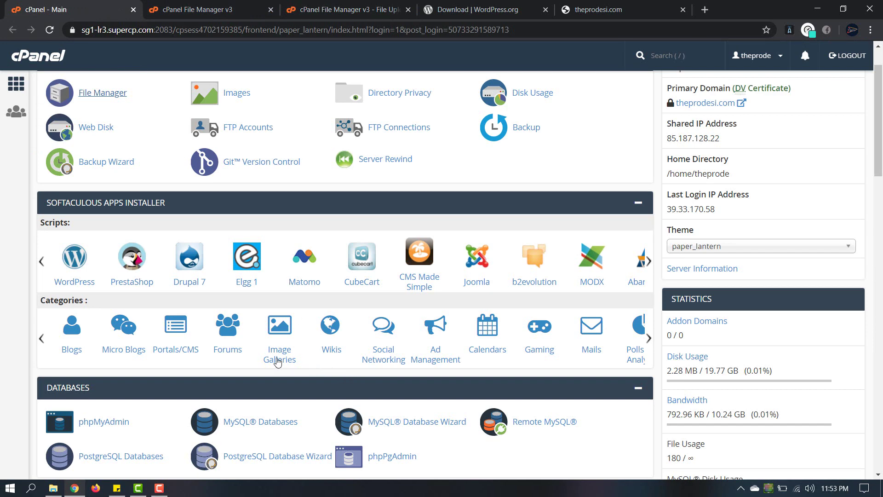
Step: Create the database blog (theprode_blog) in the MySQL Database Wizard
scroll(254, 377, down, 1)
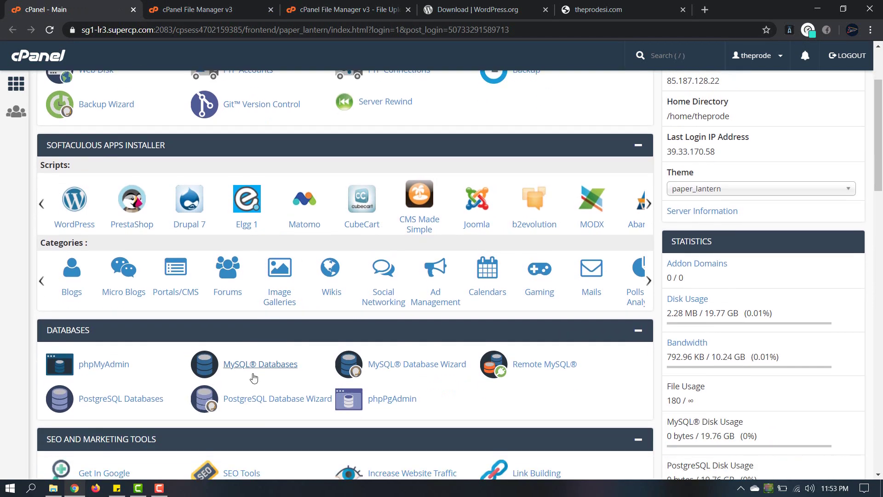
click(416, 373)
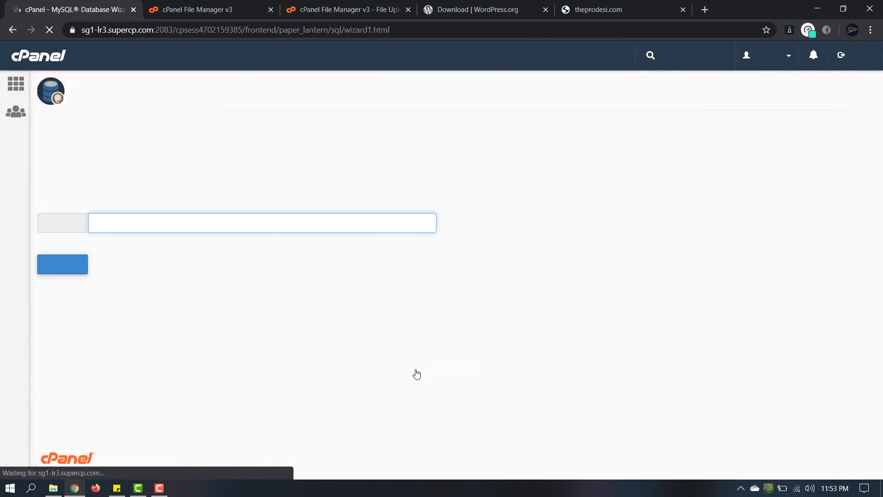
click(224, 226)
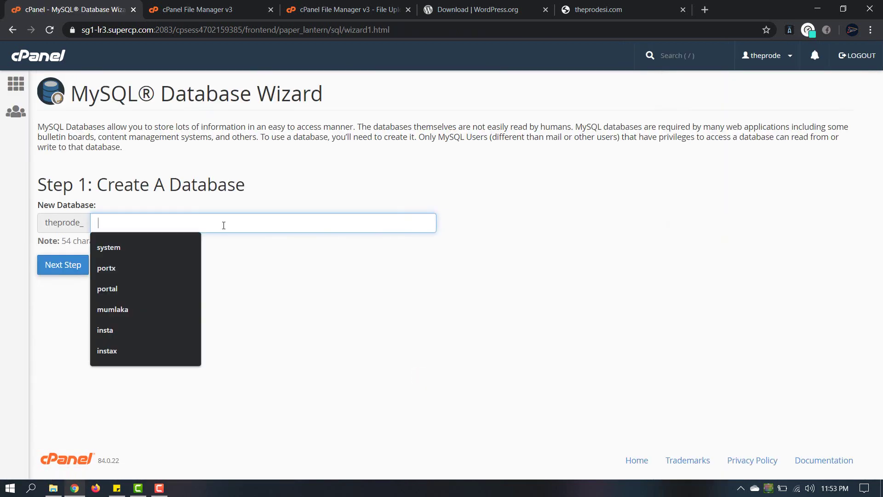
click(265, 267)
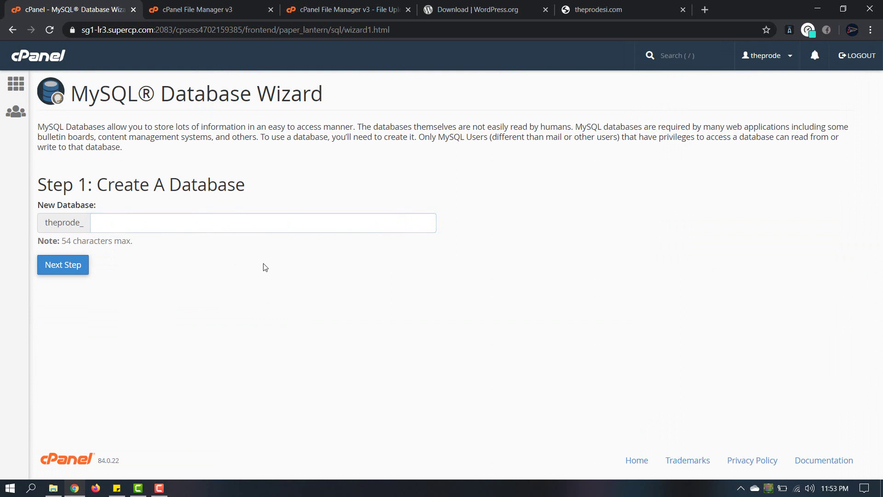
click(251, 226)
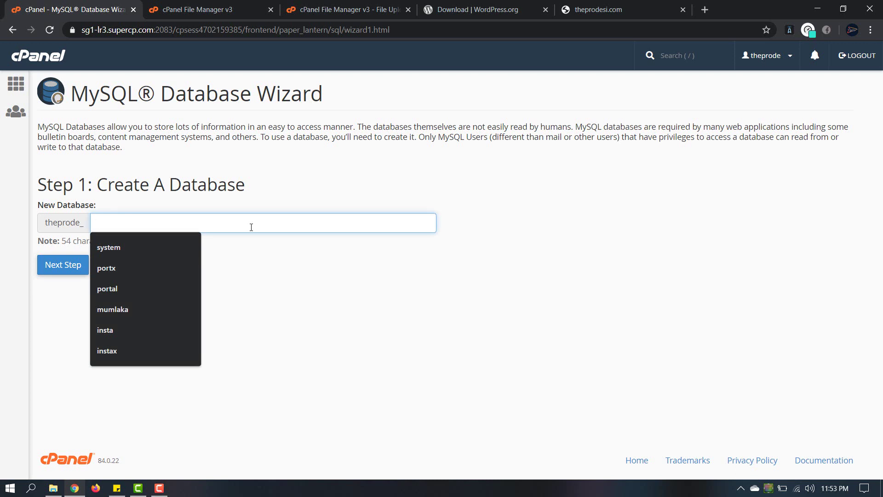
text(b)
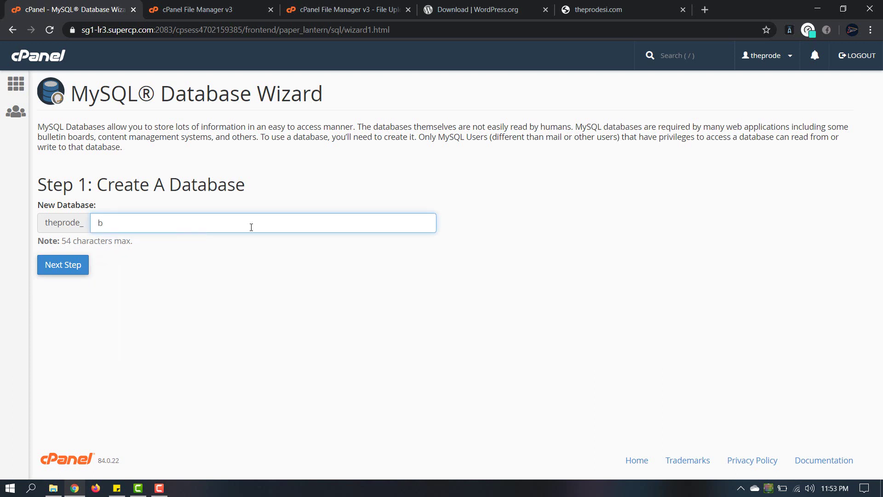
text(log)
key(BackSpace)
text(og)
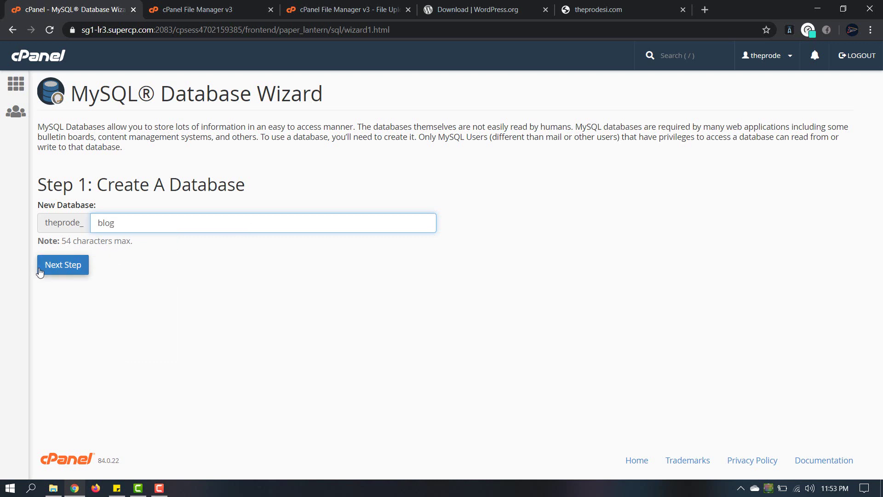
click(55, 267)
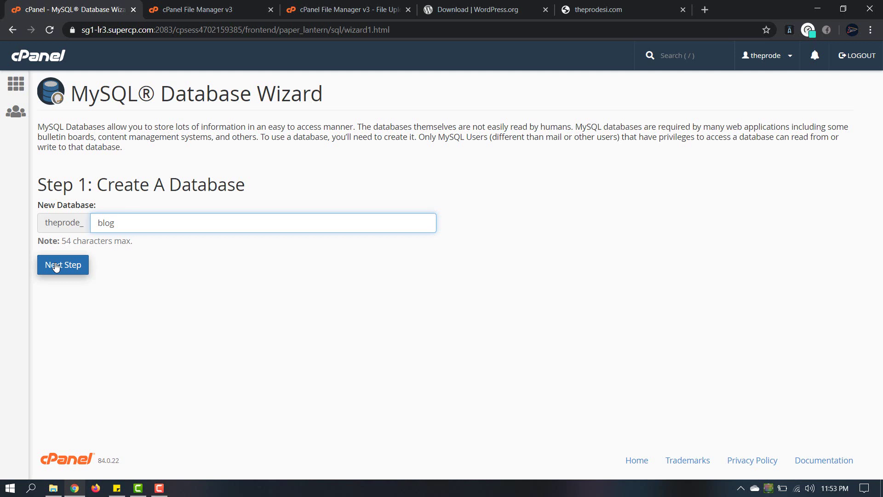
click(56, 266)
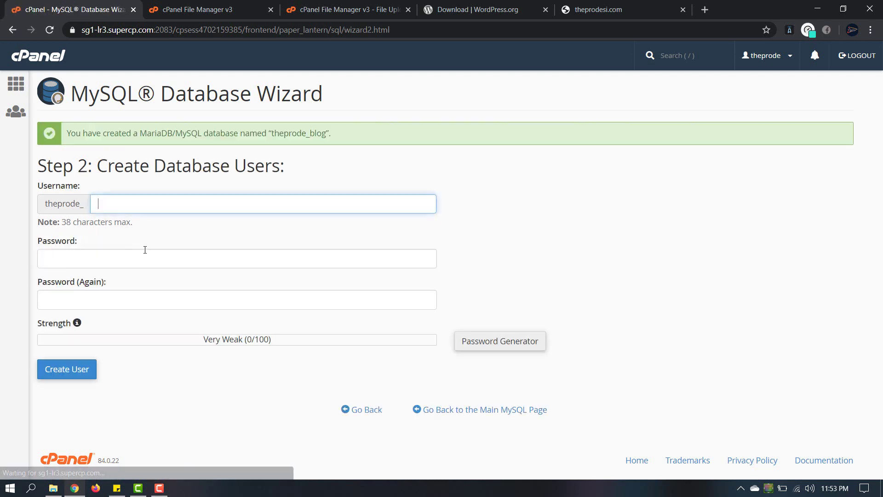
Step: Create MySQL user blog (theprode_blog) with a strong password entered in both fields
click(202, 203)
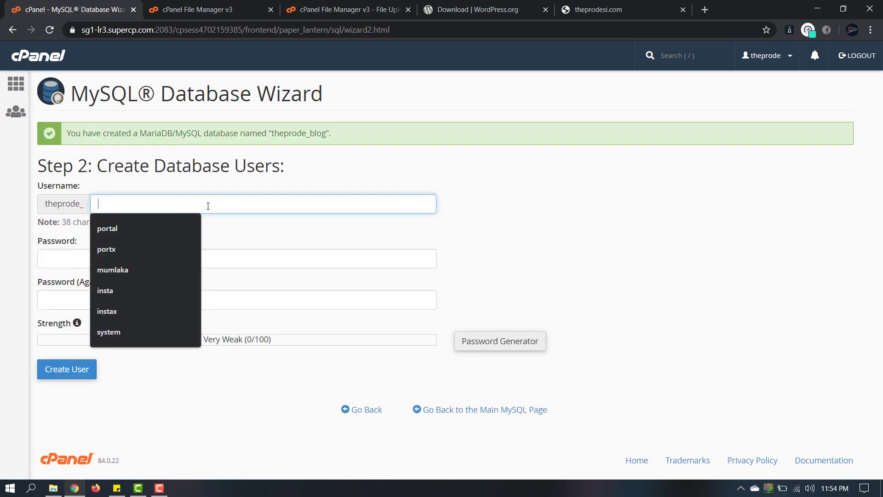
text(blog)
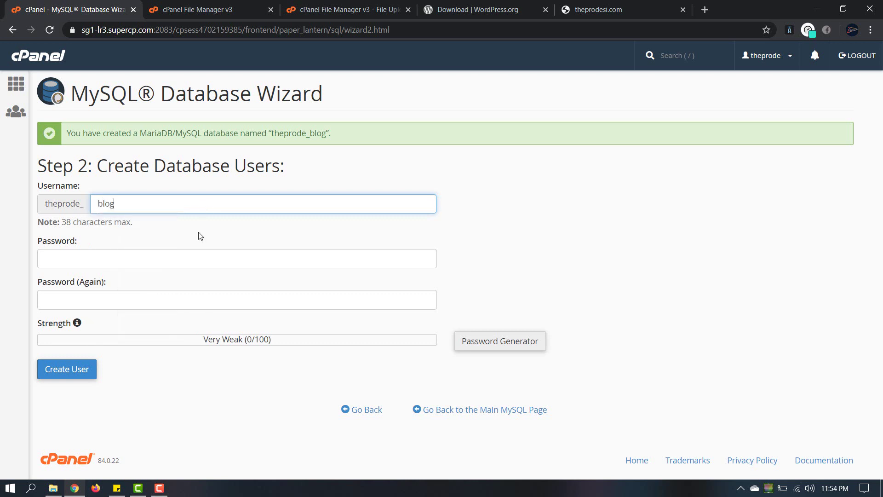
click(196, 260)
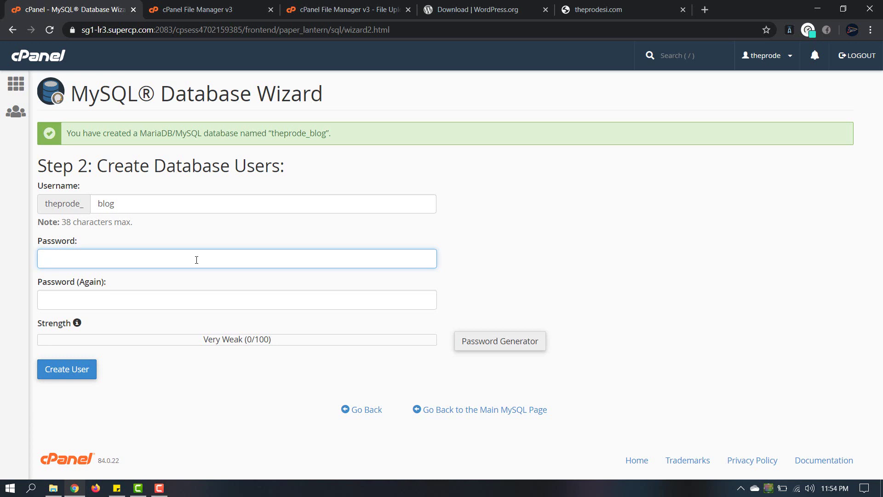
click(538, 342)
click(530, 191)
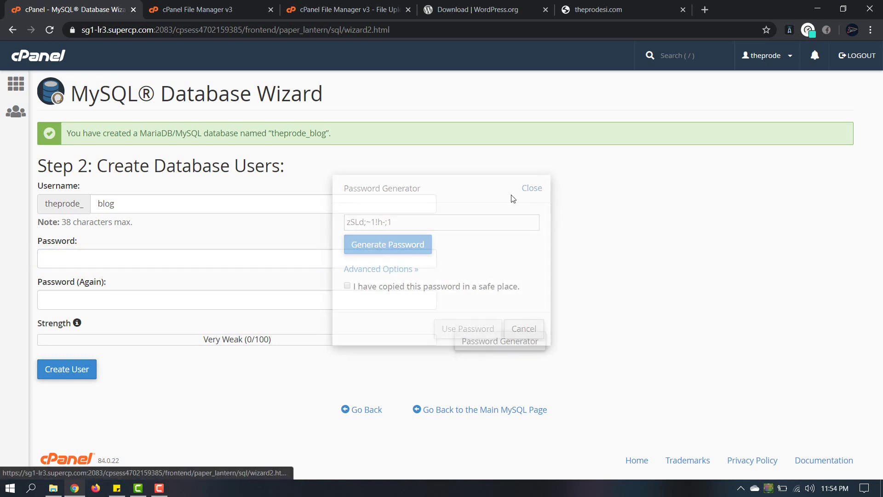
click(300, 265)
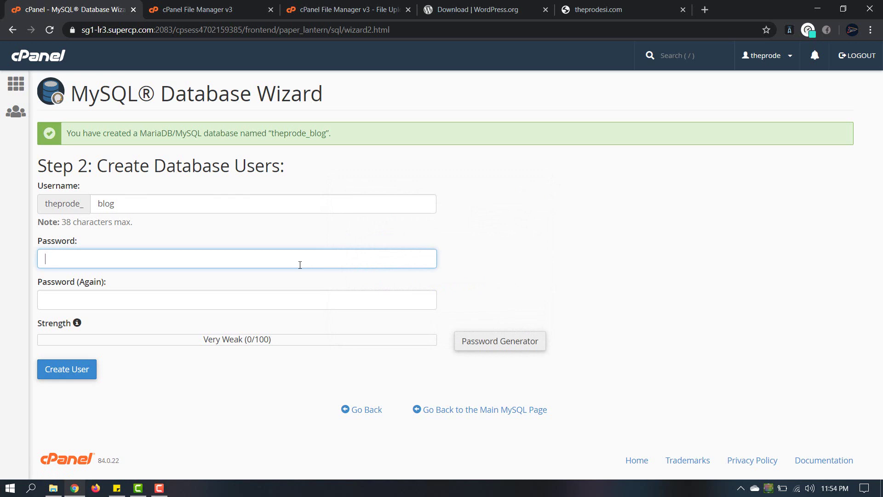
text(•••••••)
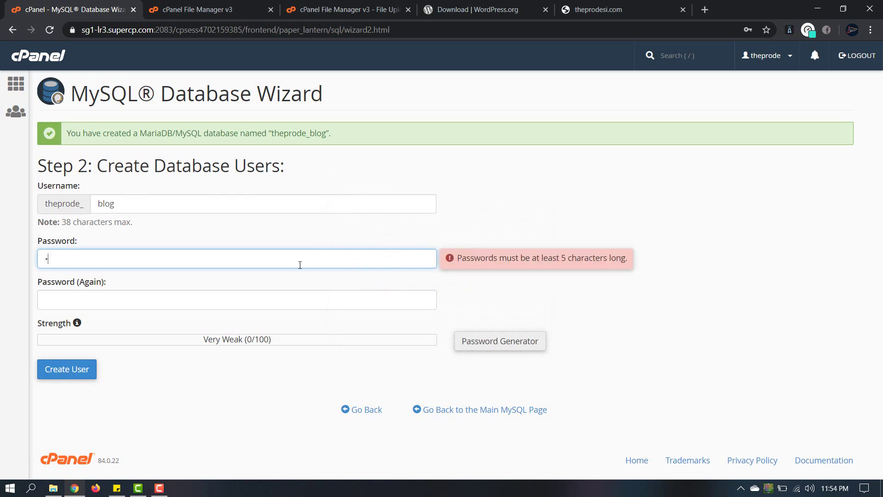
text(•)
key(Tab)
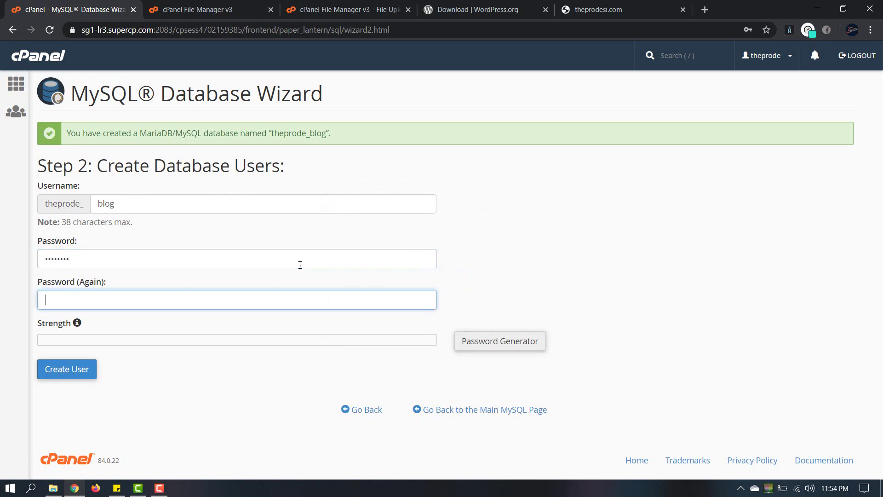
text(••••••••)
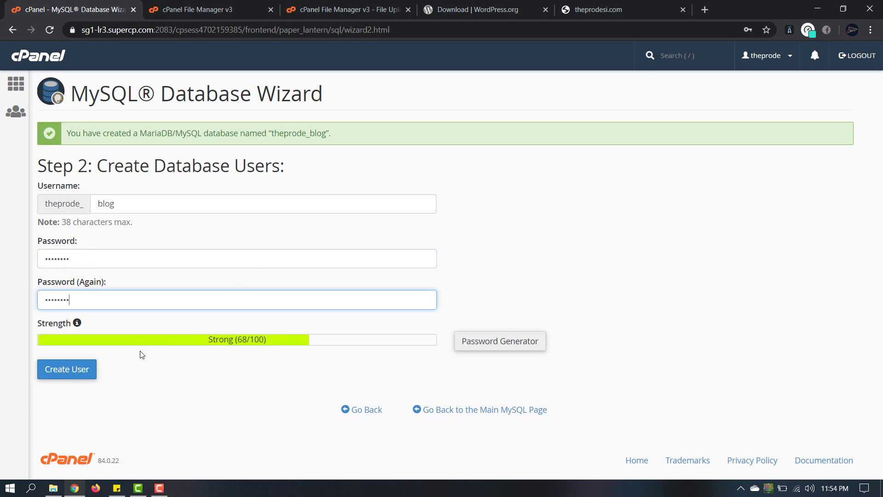
click(57, 367)
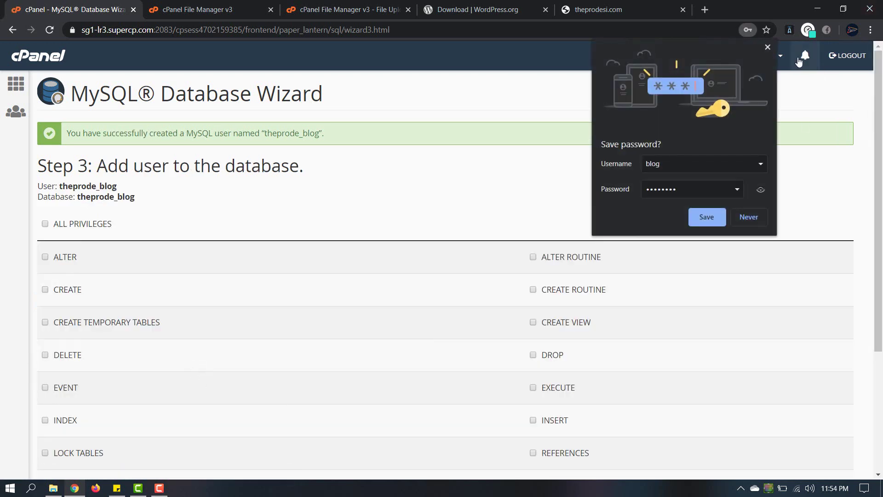
Step: Grant theprode_blog ALL PRIVILEGES on database theprode_blog and finish the wizard
click(767, 47)
scroll(143, 249, down, 2)
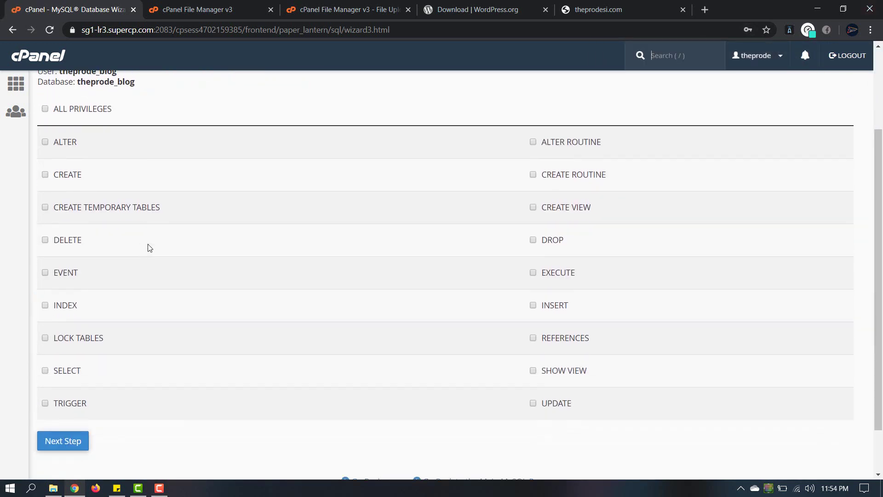
scroll(159, 241, up, 2)
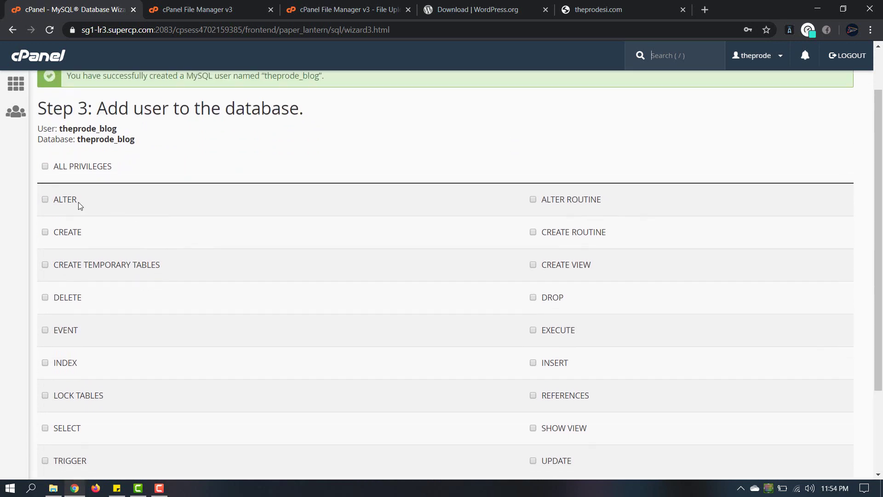
click(94, 166)
scroll(180, 193, down, 1)
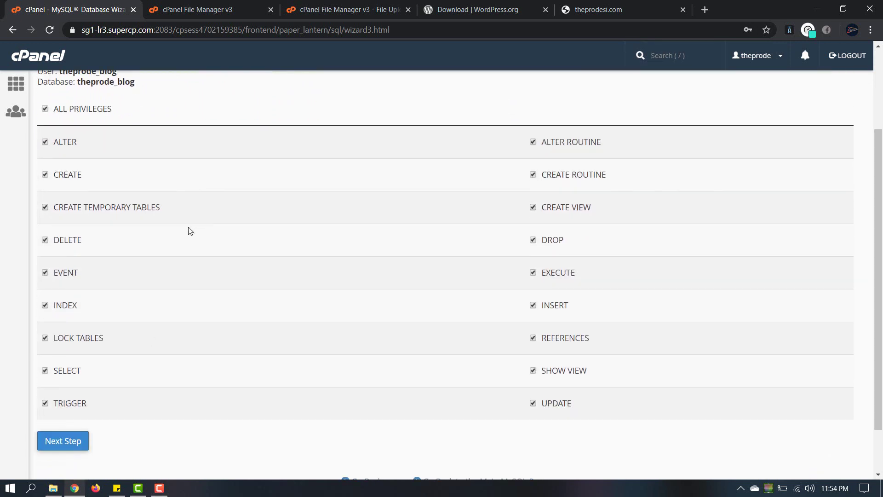
click(69, 444)
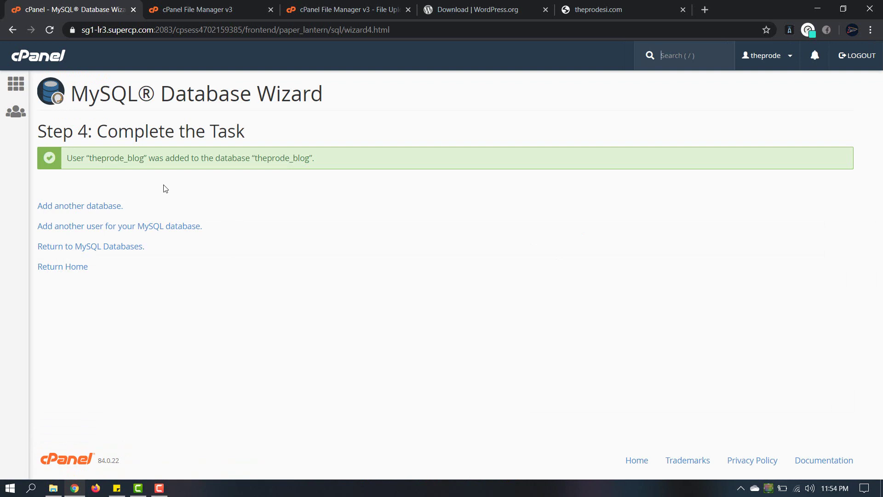
Step: Select the theprode_blog user name in the success message, then return to the File Upload page
click(143, 159)
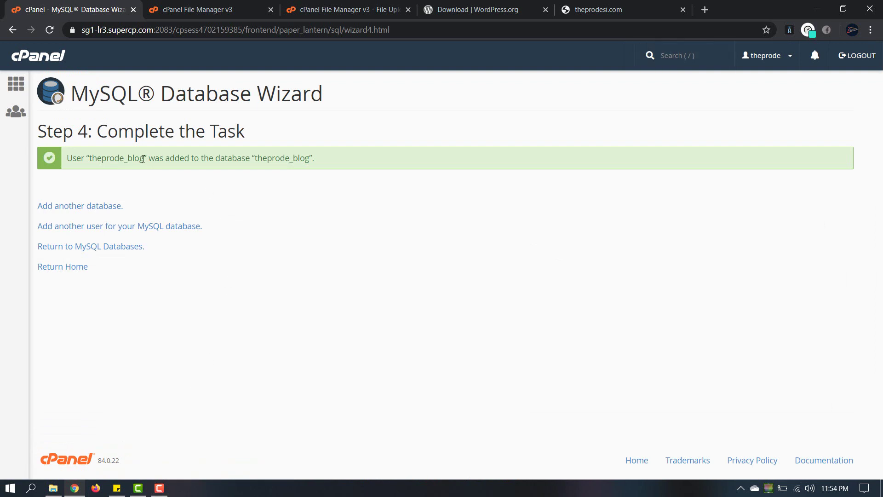
drag(143, 158, 89, 161)
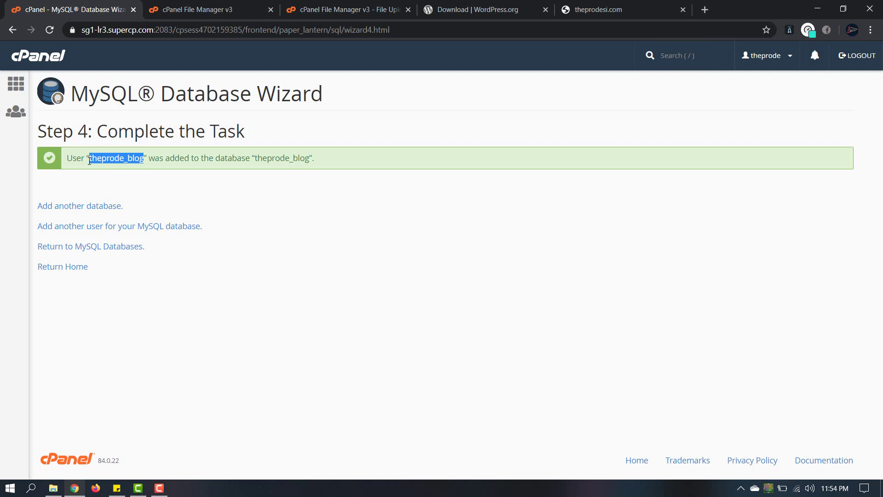
click(225, 197)
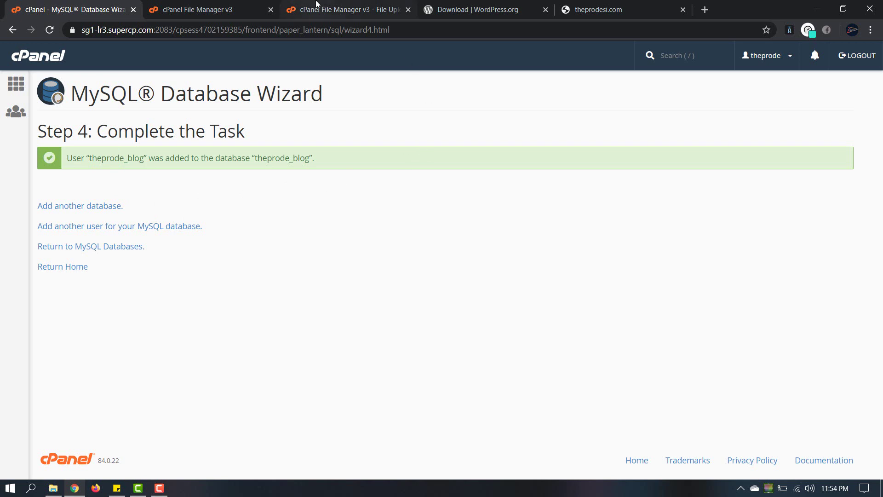
click(344, 9)
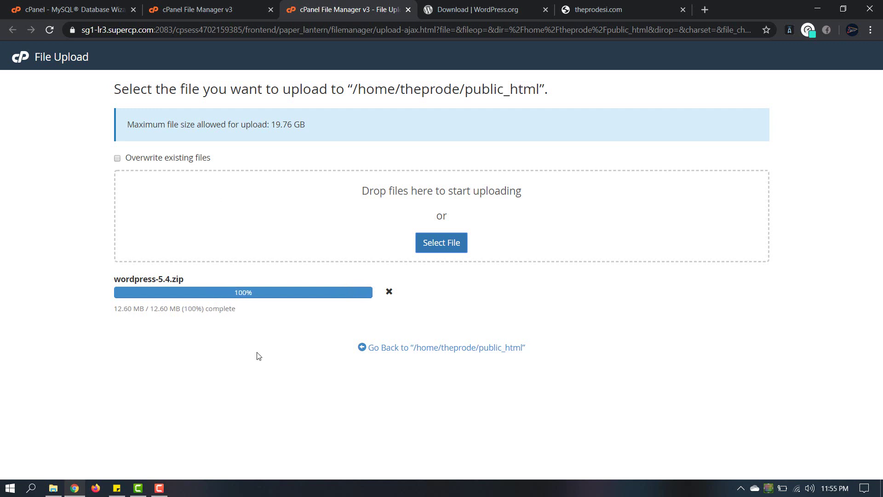
Step: Reload public_html until the finished 12.6 MB wordpress-5.4.zip upload appears
click(230, 8)
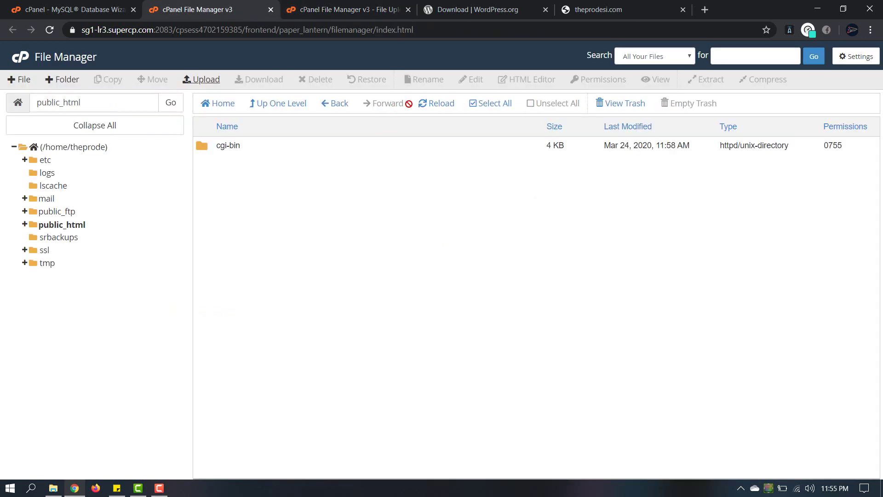
click(430, 113)
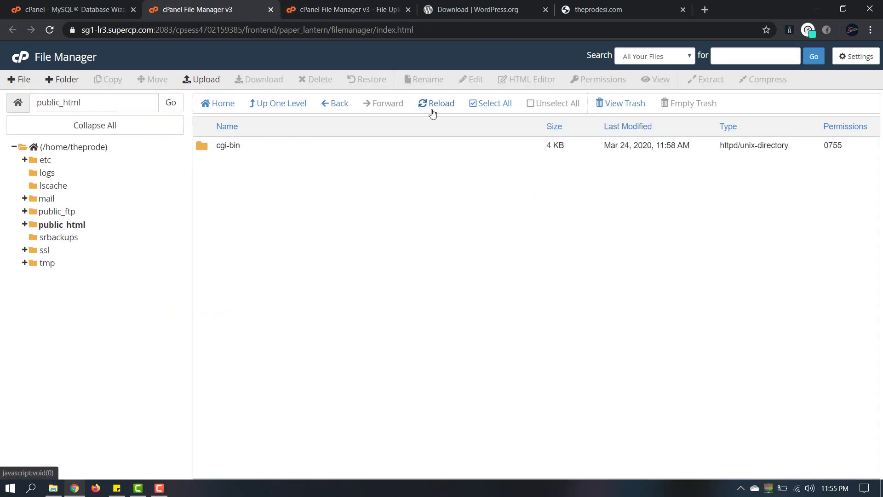
click(327, 8)
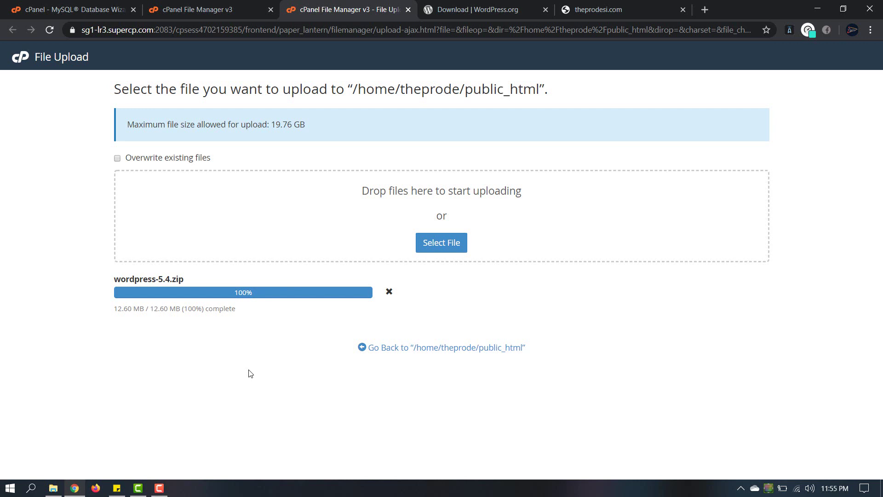
click(247, 5)
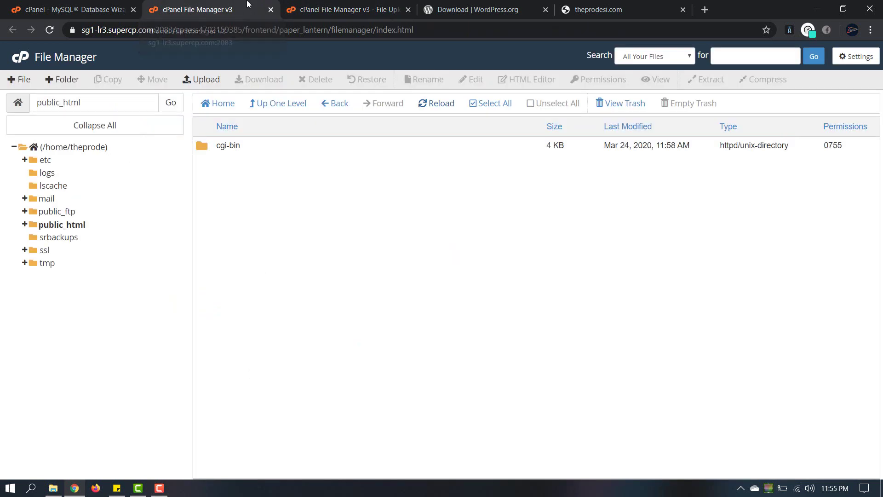
click(439, 105)
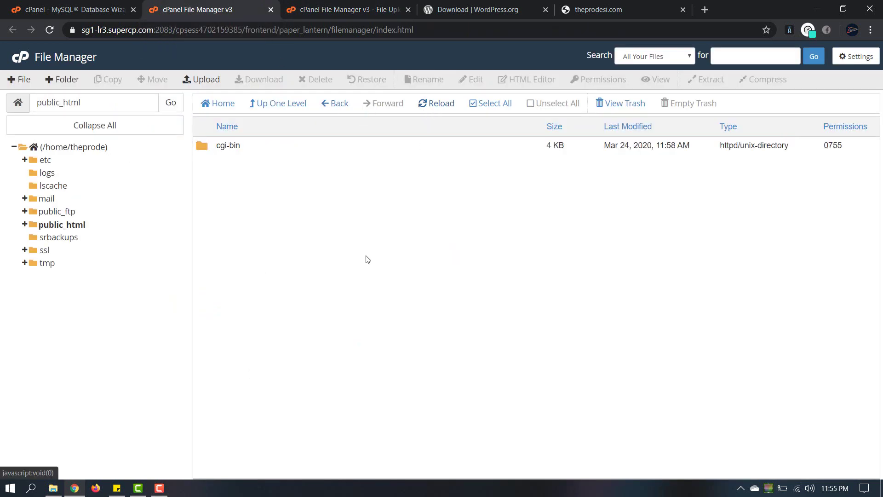
click(364, 3)
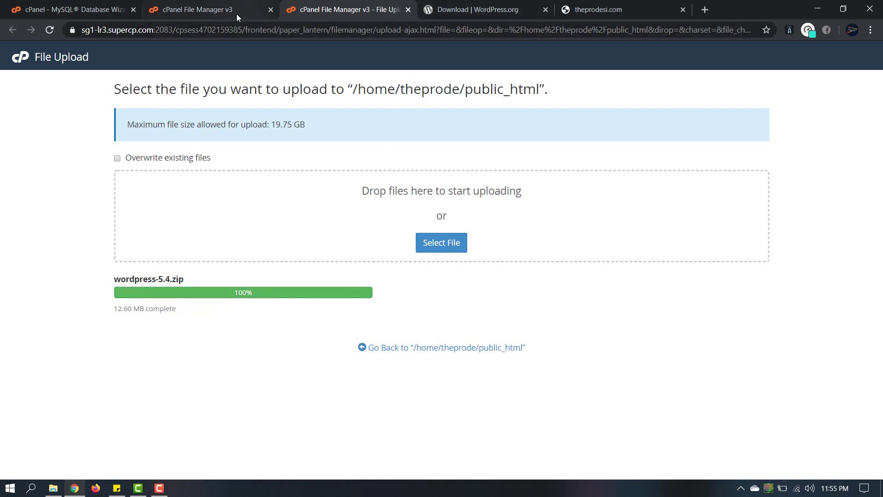
click(205, 3)
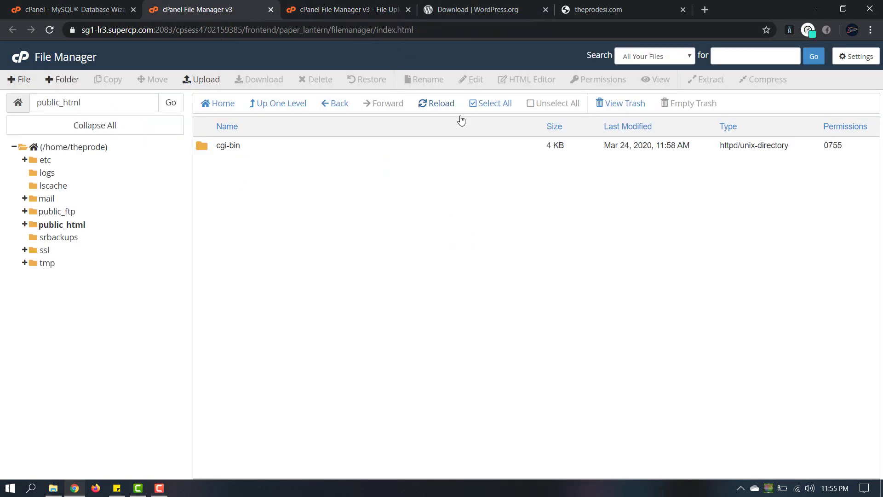
click(443, 107)
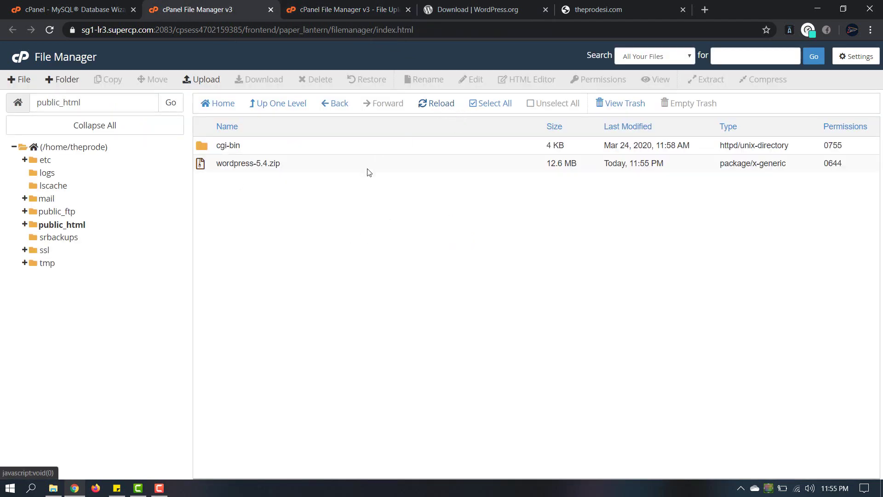
Step: Extract wordpress-5.4.zip into /public_html
click(370, 165)
right_click(372, 167)
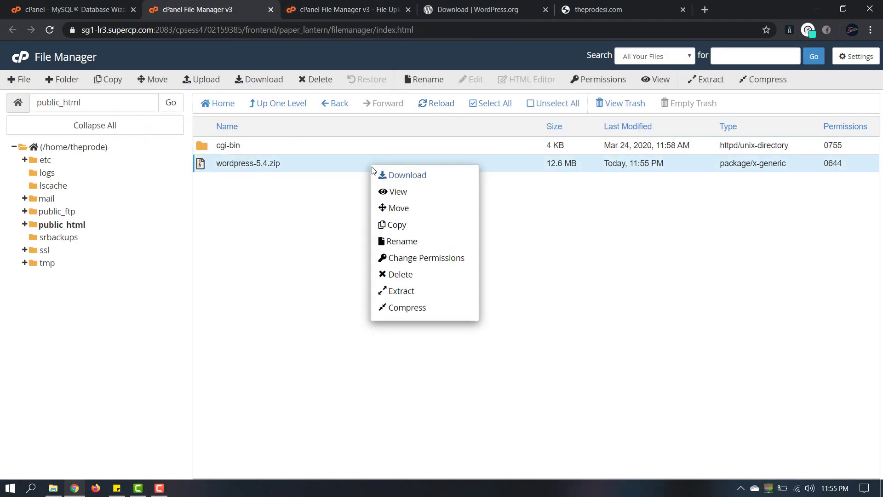
click(437, 296)
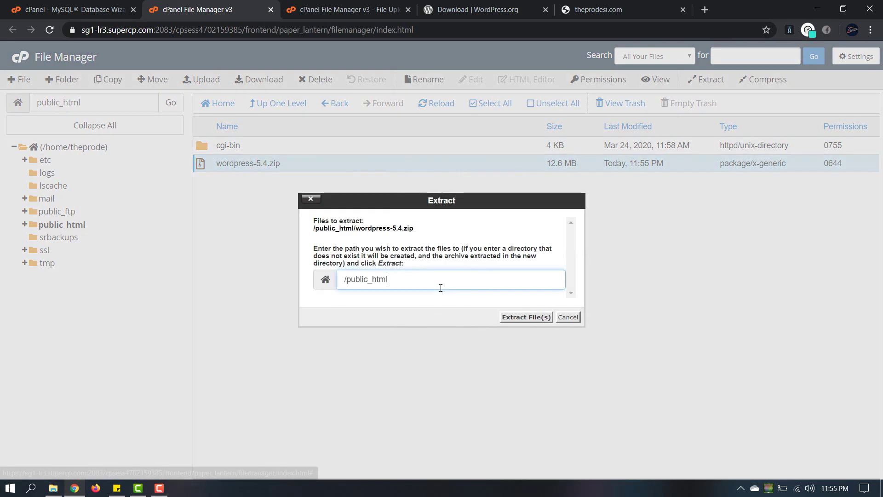
click(532, 319)
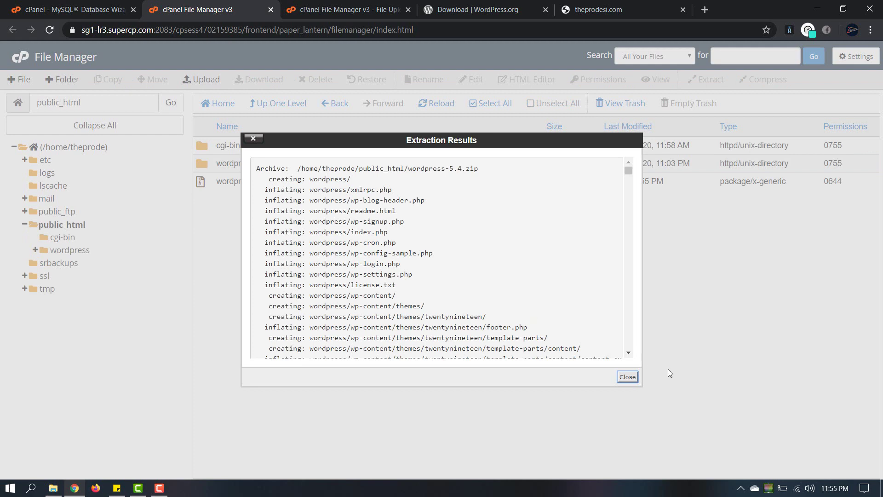
click(627, 377)
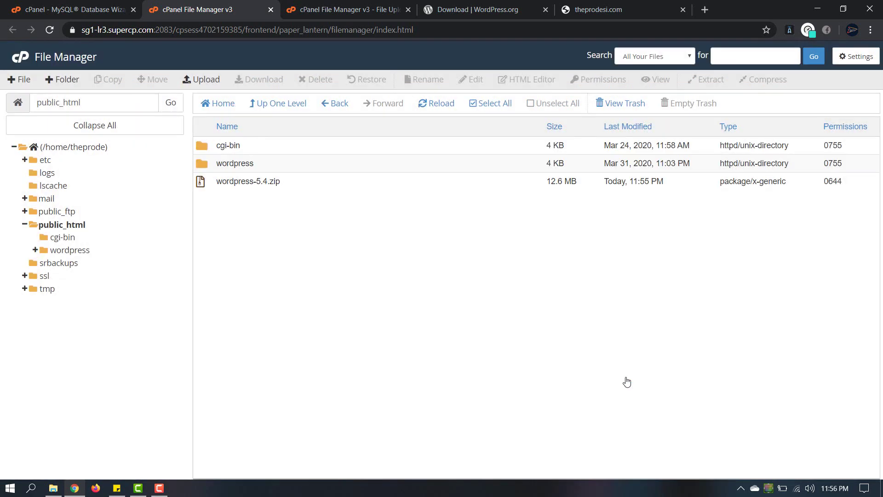
Step: Permanently delete wordpress-5.4.zip, skipping the trash
click(302, 184)
right_click(303, 184)
click(327, 294)
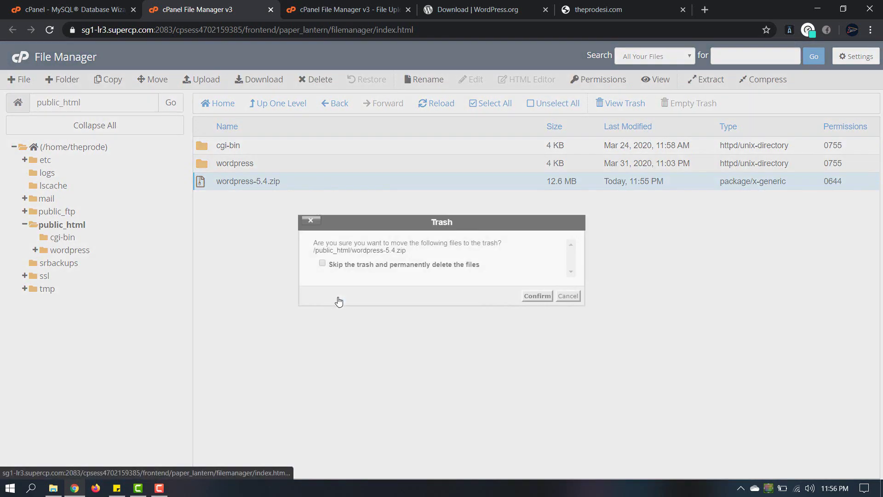
click(457, 265)
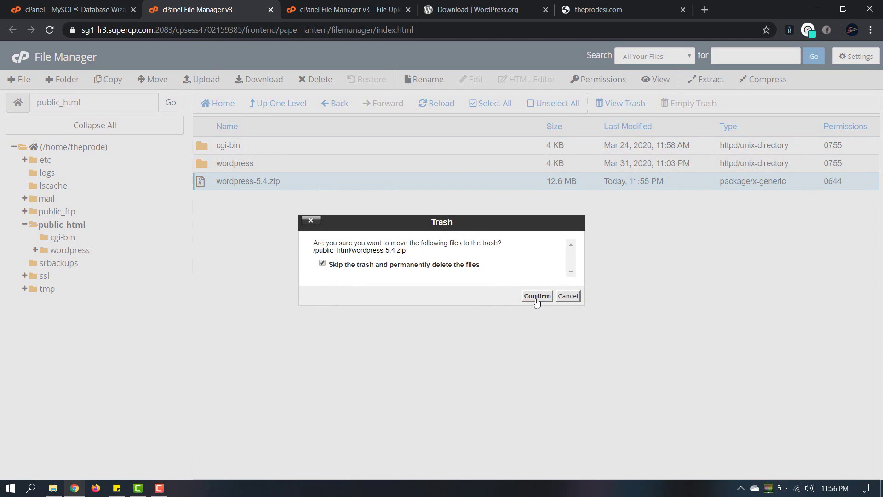
click(537, 295)
click(280, 165)
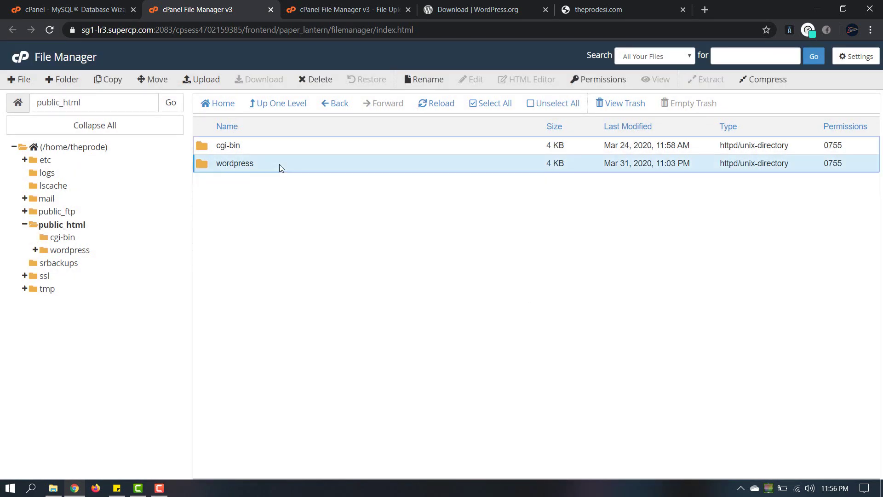
Step: Move all files from the wordpress folder up into /public_html/
double_click(279, 165)
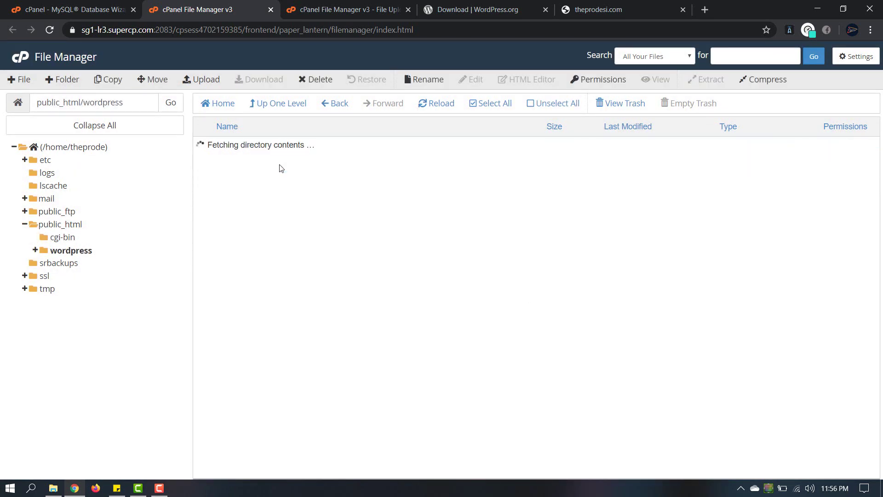
click(485, 104)
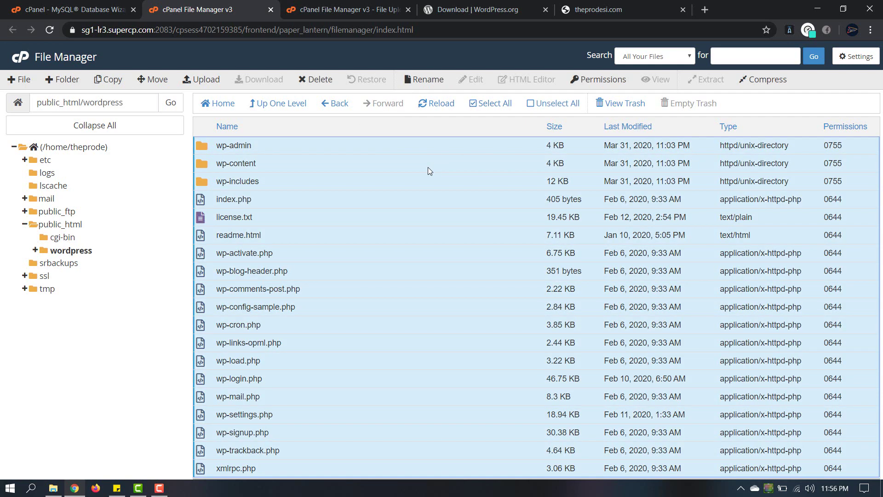
right_click(428, 167)
click(451, 180)
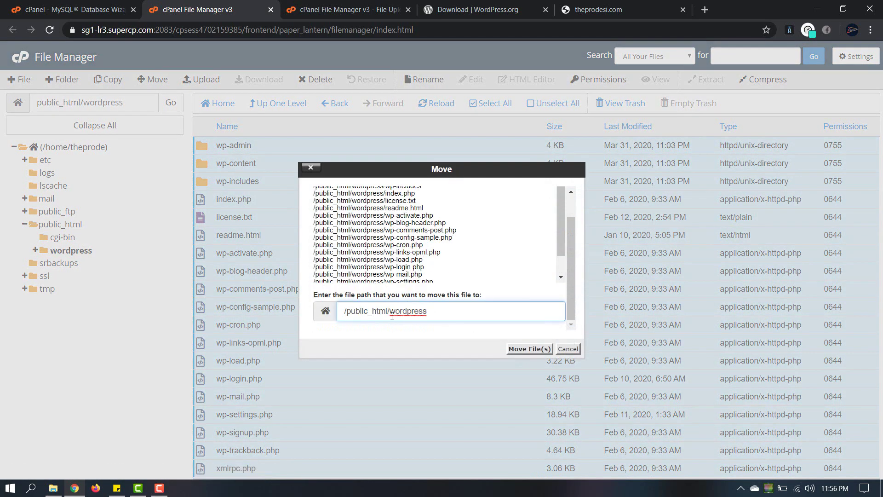
double_click(396, 316)
key(BackSpace)
click(535, 348)
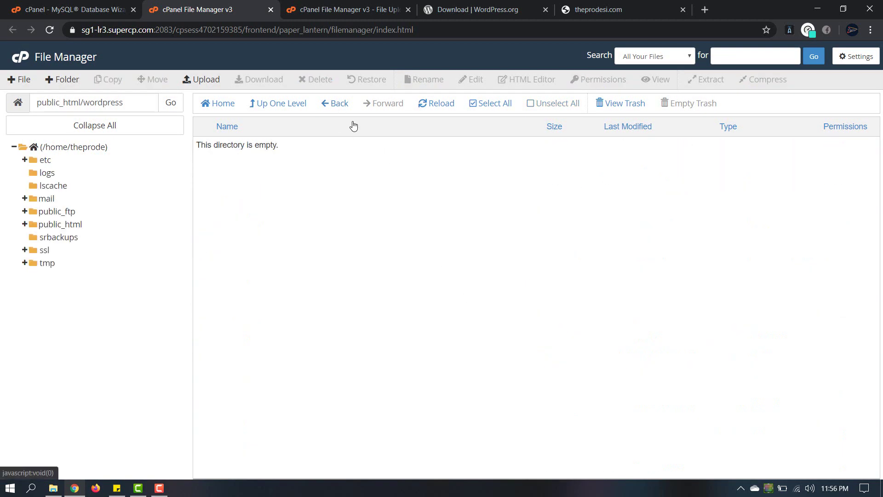
Step: Permanently delete the now-empty wordpress folder from public_html
click(271, 103)
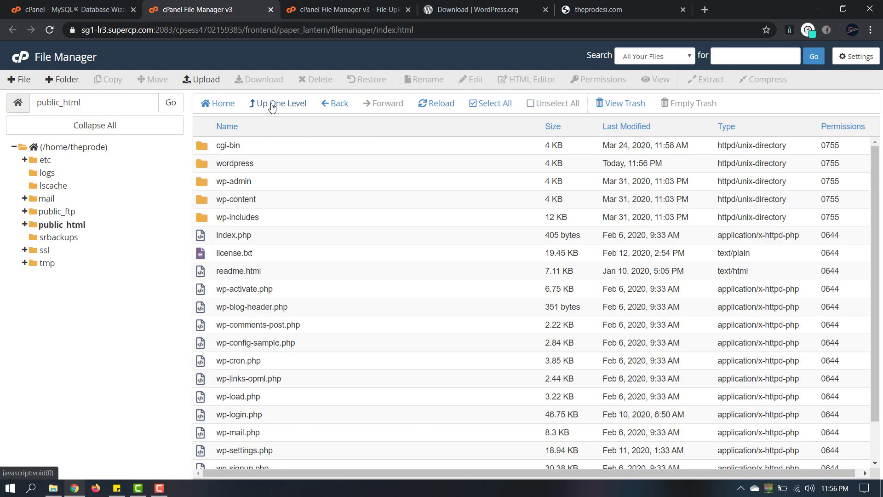
click(280, 161)
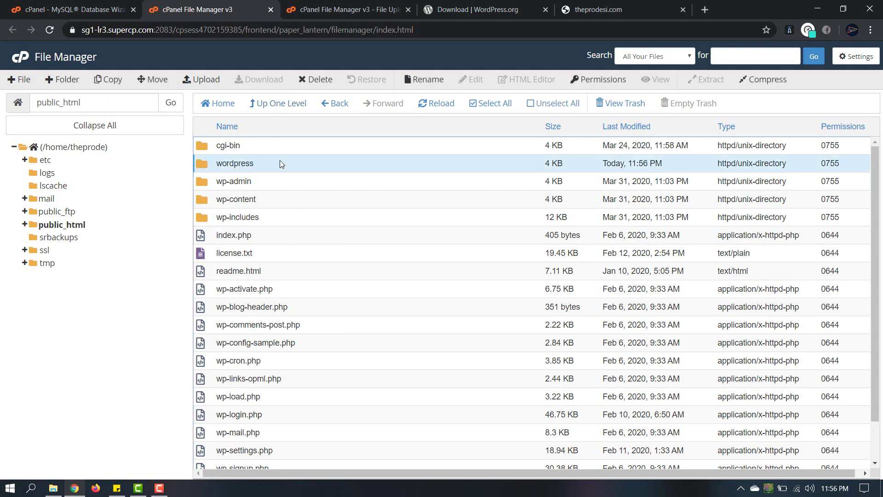
right_click(280, 161)
click(339, 238)
click(462, 264)
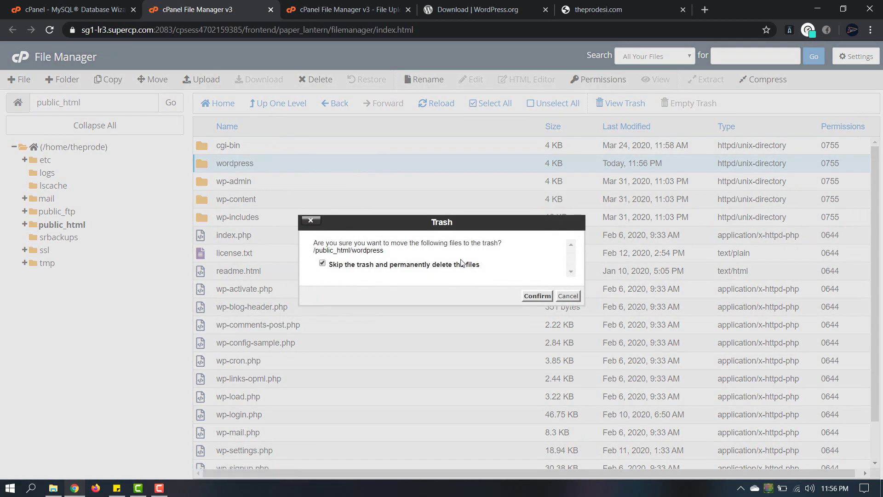
click(534, 296)
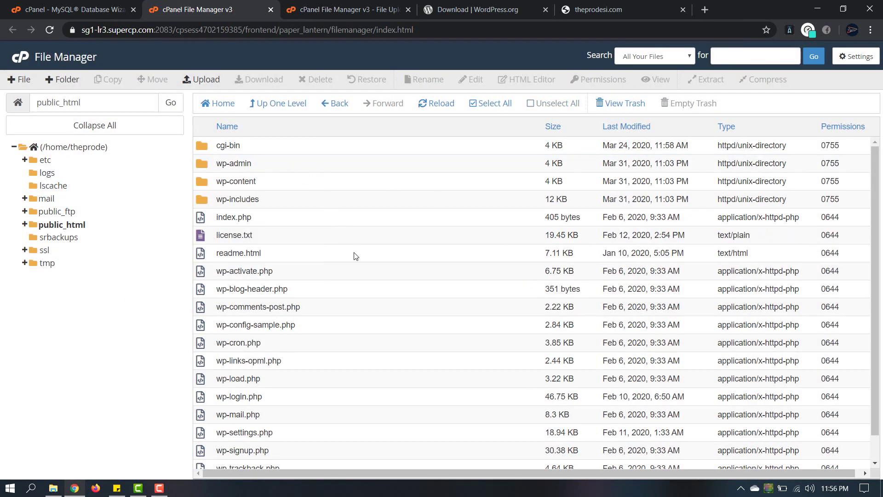
Step: Bring up the theprodesi.com site page
scroll(356, 256, down, 1)
scroll(356, 256, up, 1)
key(ctrl+Page_Up)
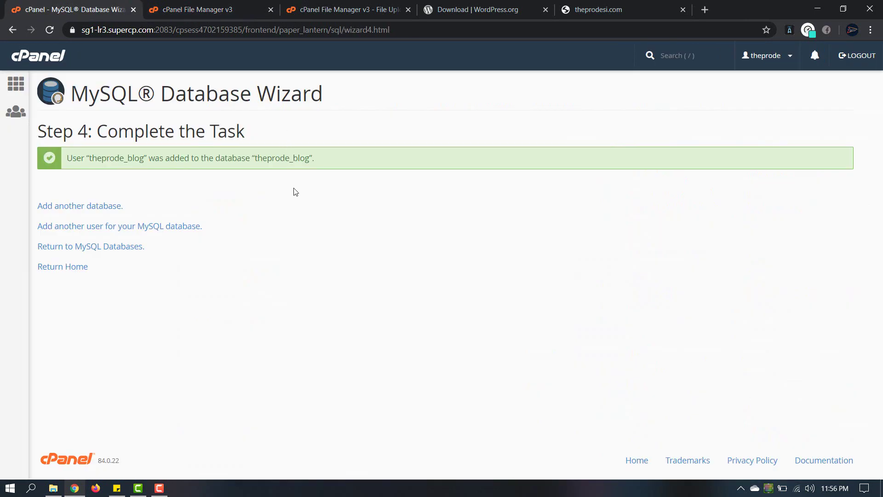
drag(579, 7, 482, 5)
Step: Reload theprodesi.com and continue the WordPress setup in English (United States)
click(466, 32)
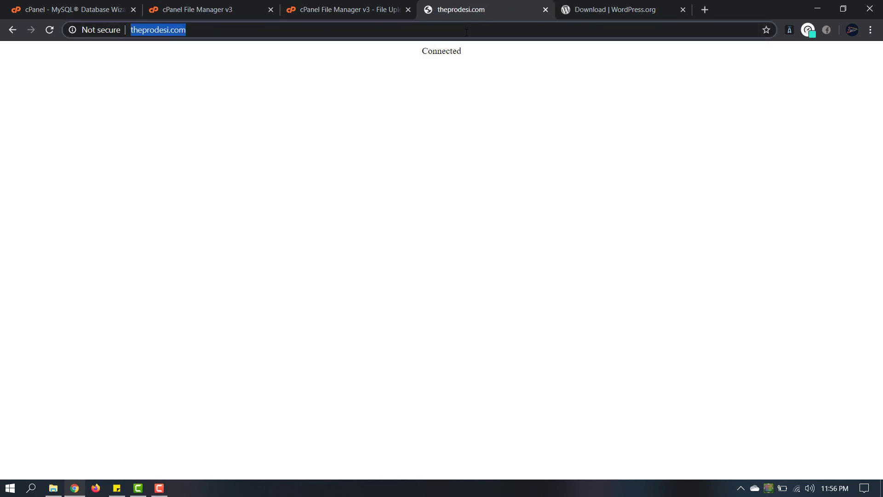
key(Return)
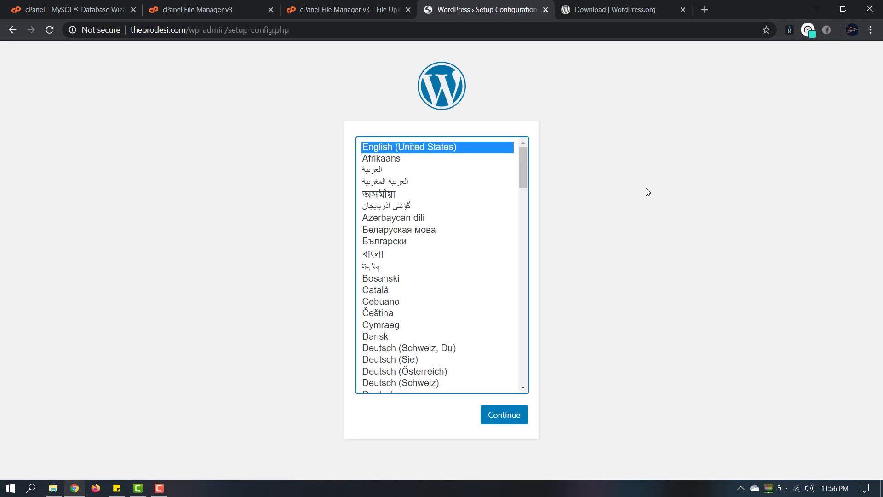
click(505, 419)
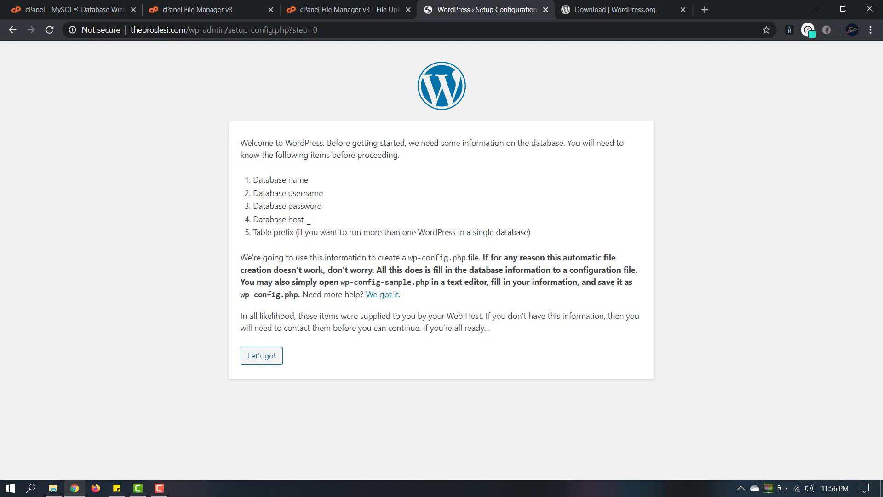
Step: Copy the new database name theprode_blog from the database wizard result page
click(274, 358)
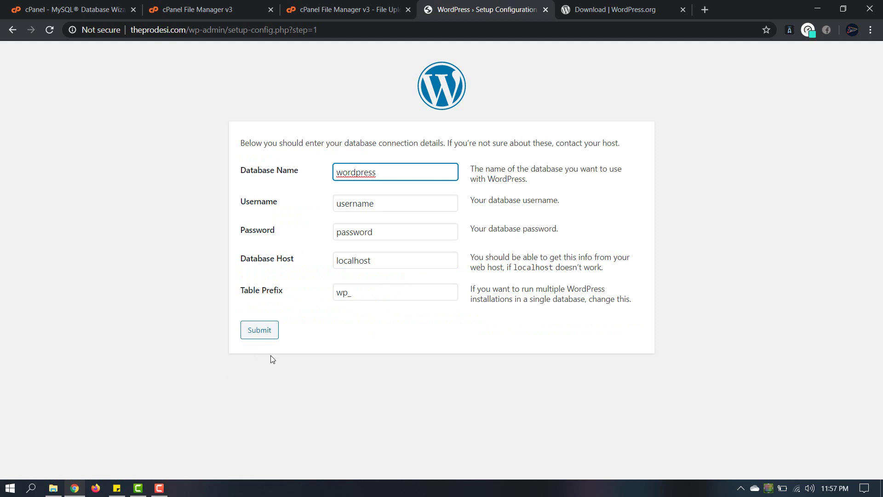
double_click(426, 167)
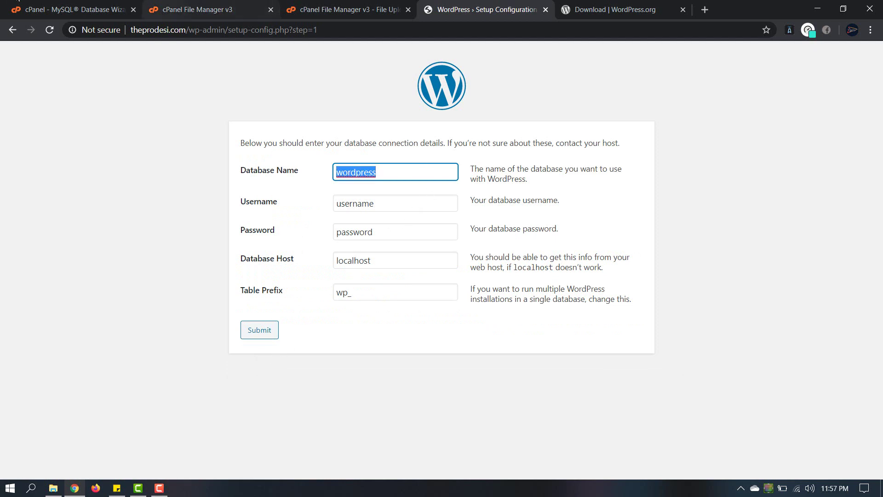
click(115, 10)
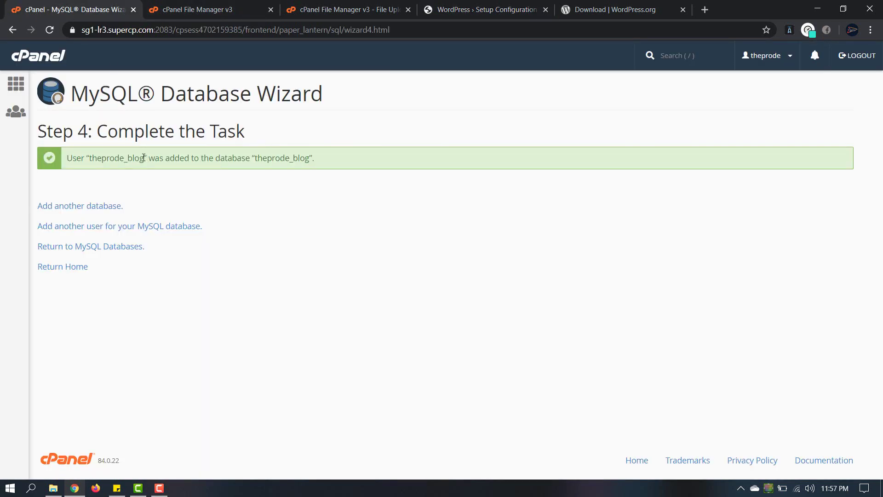
drag(144, 157, 91, 153)
key(ctrl+c)
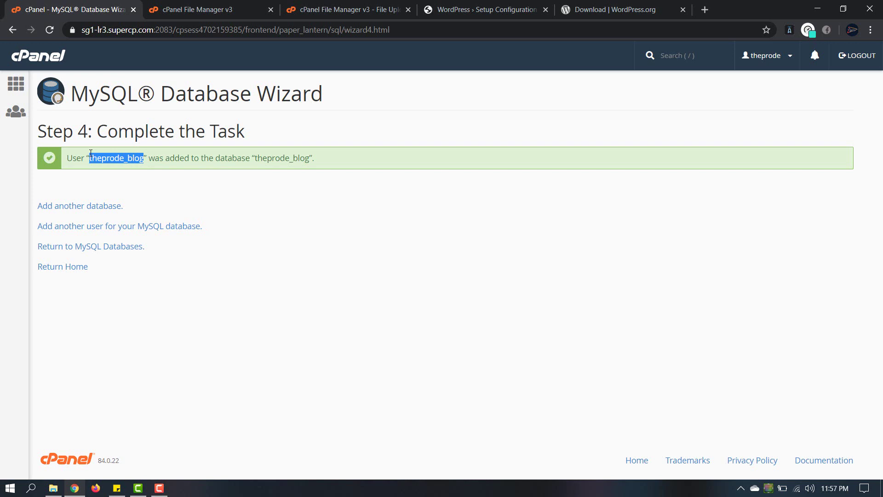
click(346, 9)
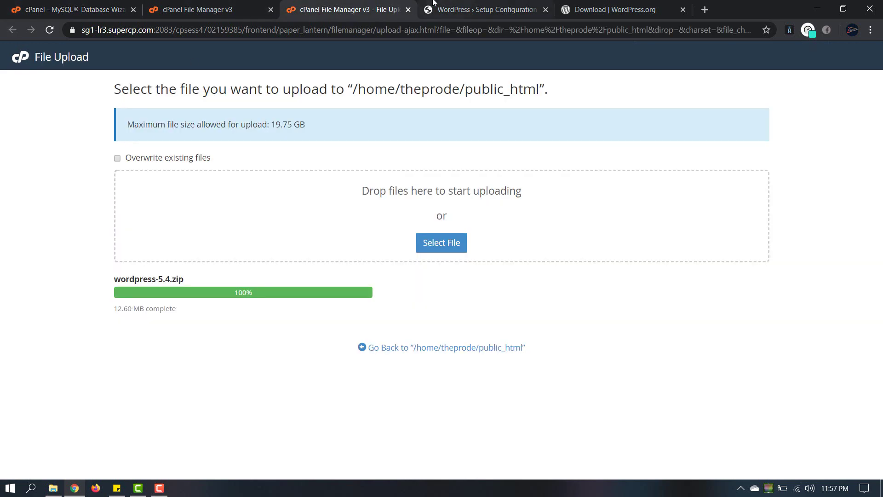
click(432, 4)
Step: Fill in theprode_blog as database name and username, the database password and host localhost, then submit
key(ctrl+v)
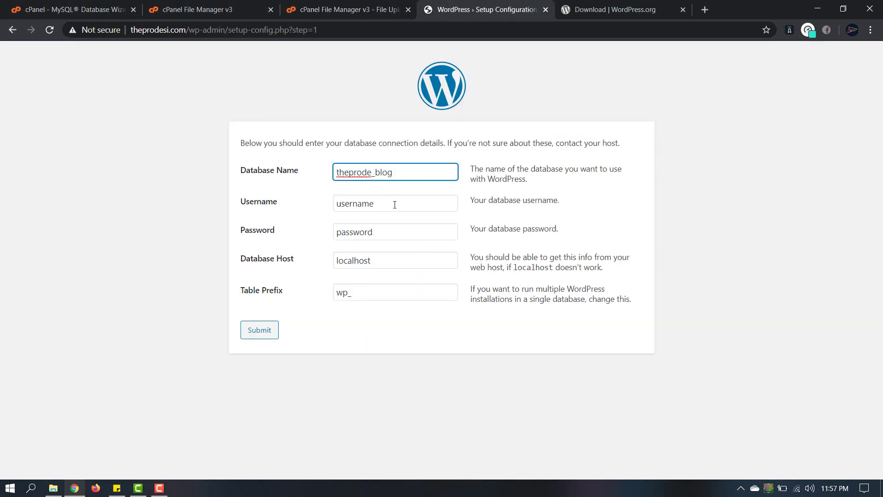
key(Tab)
key(ctrl+v)
key(Tab)
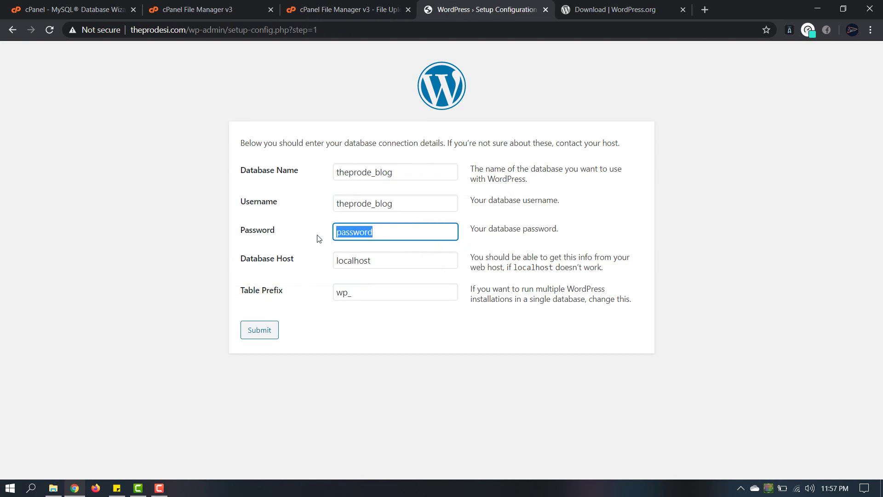
key(BackSpace)
click(386, 260)
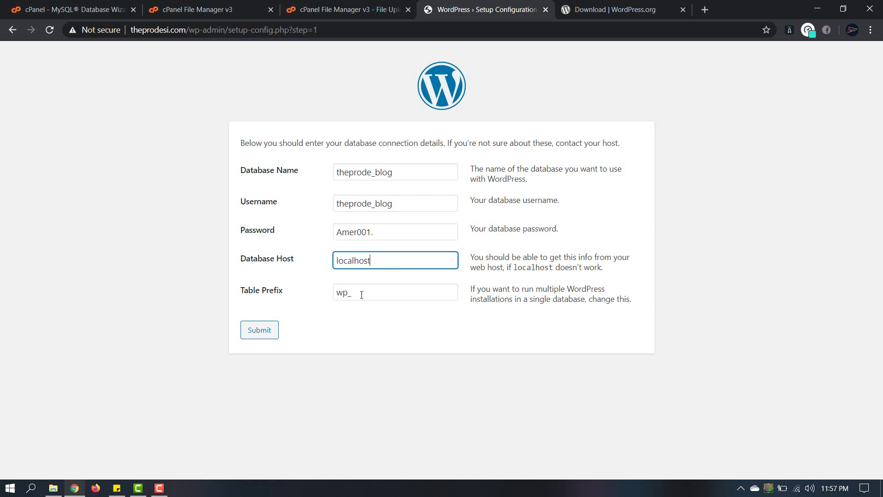
click(260, 331)
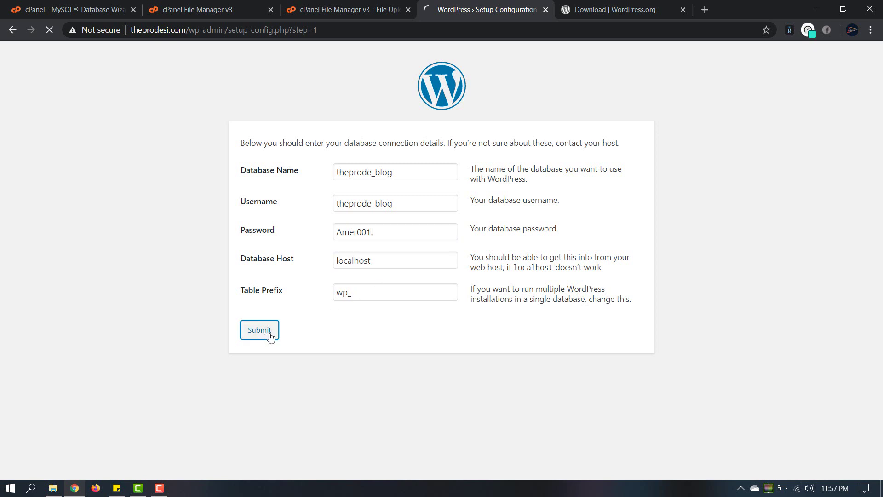
Step: Run the installation with site title 'The Prodesi' and admin username 'admin'
click(291, 183)
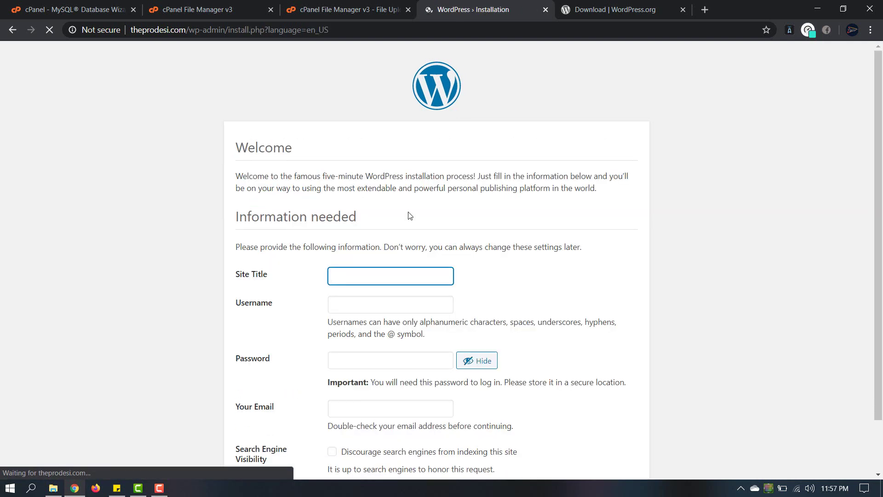
scroll(506, 206, down, 1)
click(413, 211)
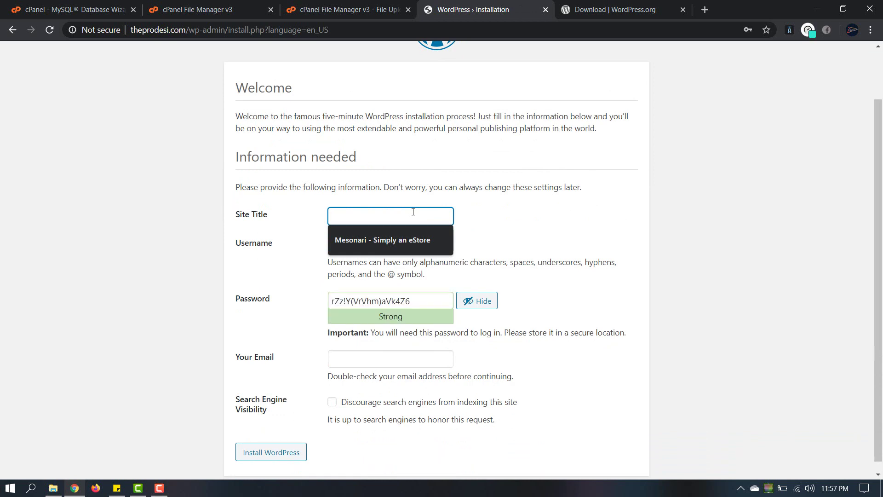
text(The Prodesi)
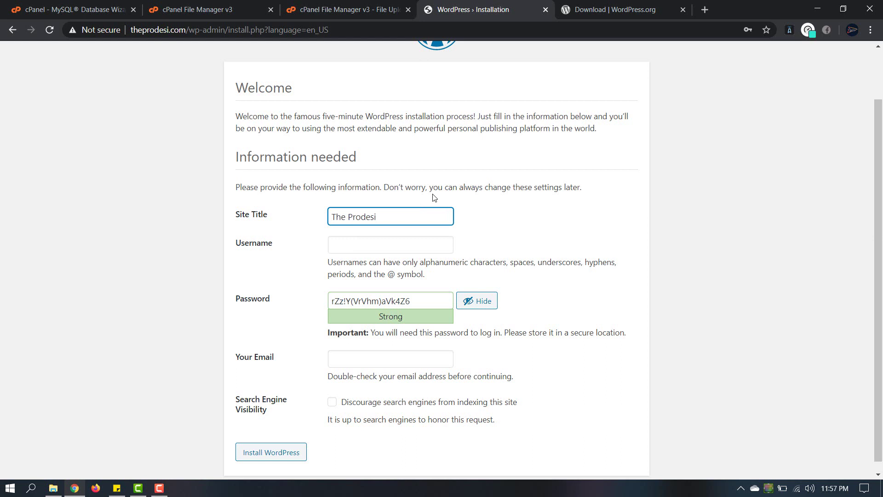
click(401, 246)
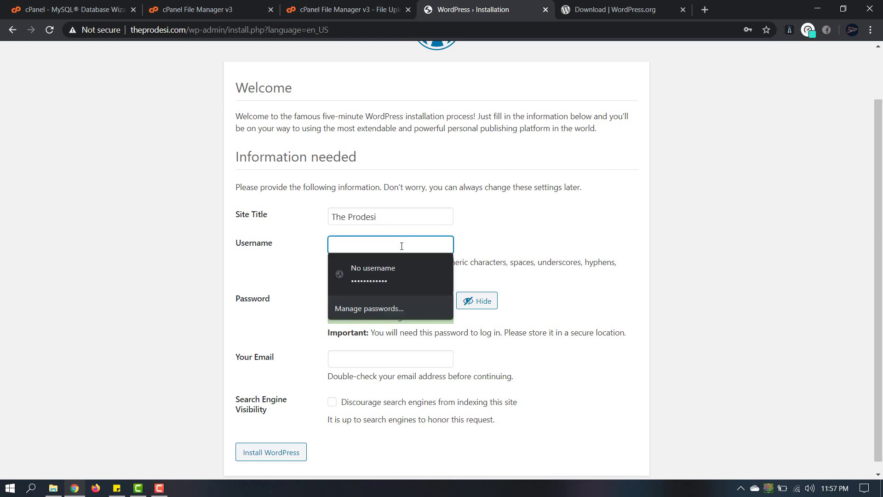
text(admin)
key(Tab)
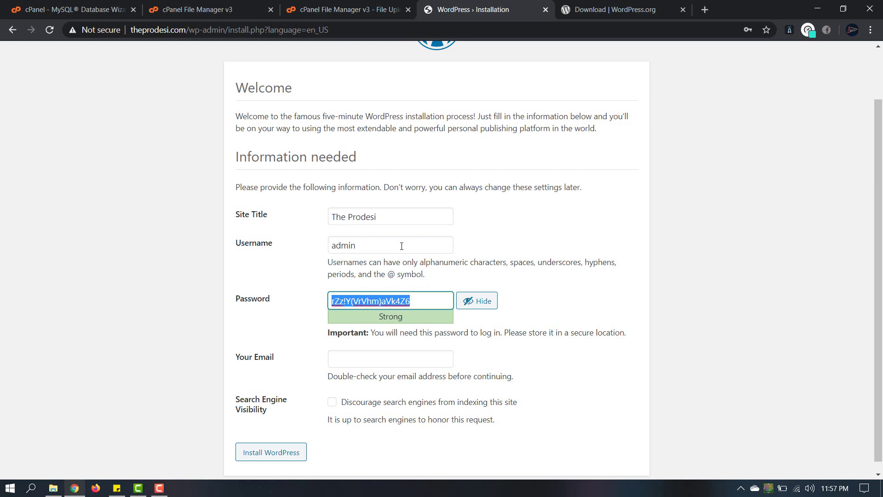
Step: Set the admin password, confirm weak password use, add the saved e-mail, and install WordPress
scroll(525, 299, up, 2)
click(478, 358)
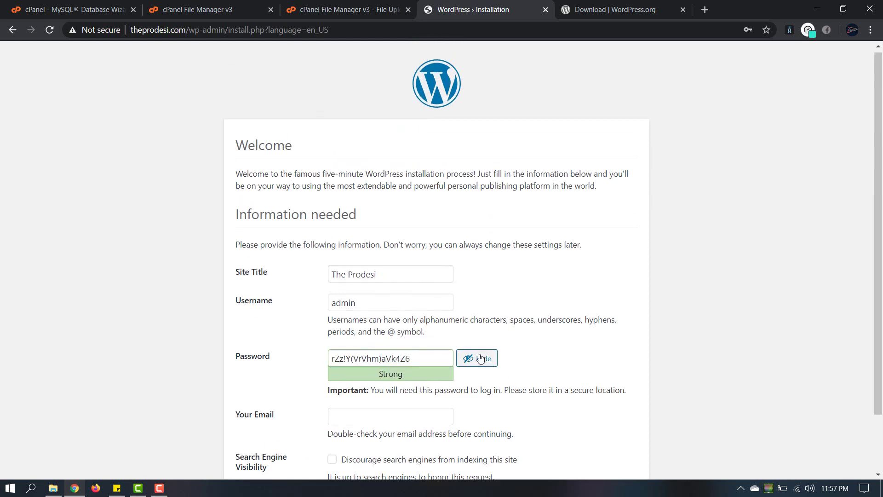
scroll(612, 226, down, 1)
text(********)
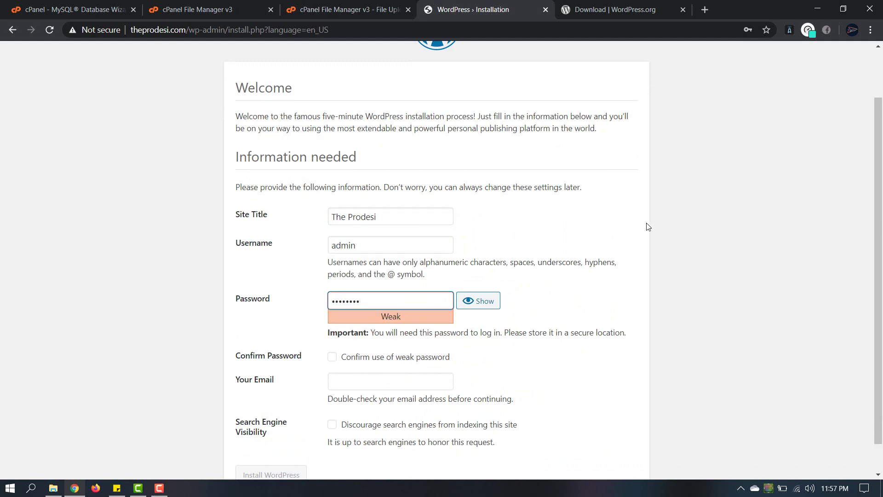
scroll(497, 328, down, 1)
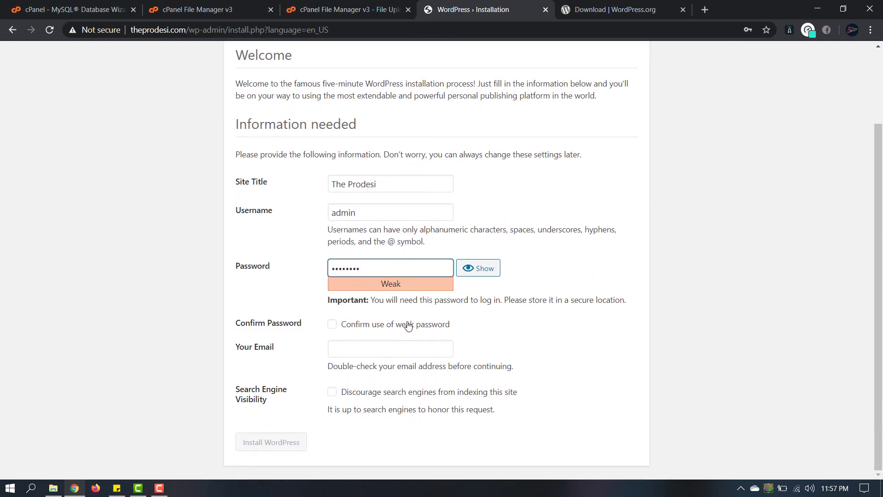
click(368, 325)
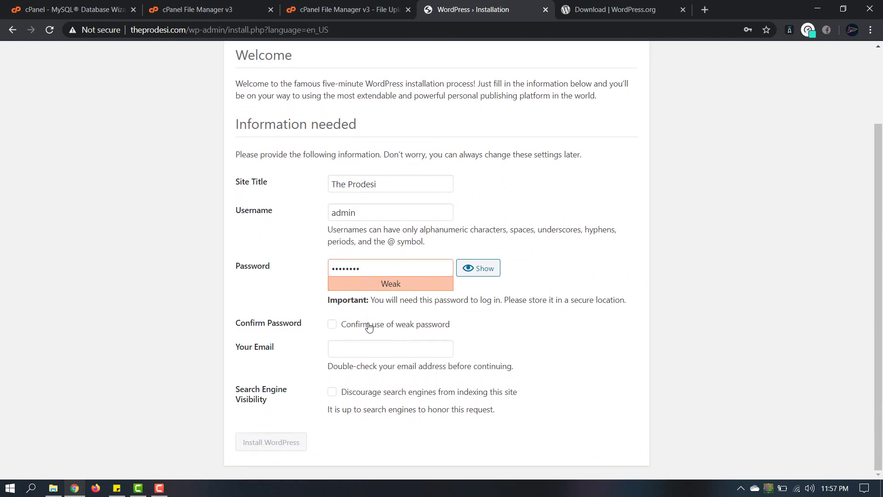
click(355, 352)
click(355, 366)
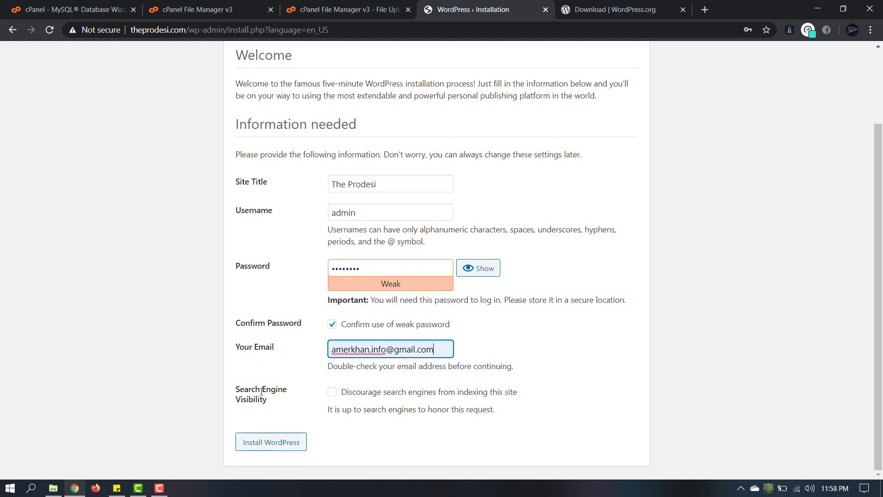
click(260, 449)
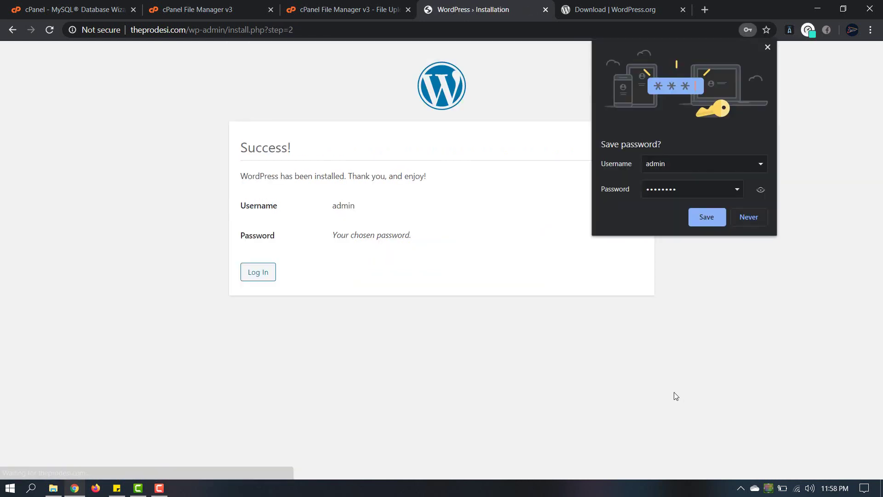
Step: Log in to WordPress as admin with the account password
click(767, 48)
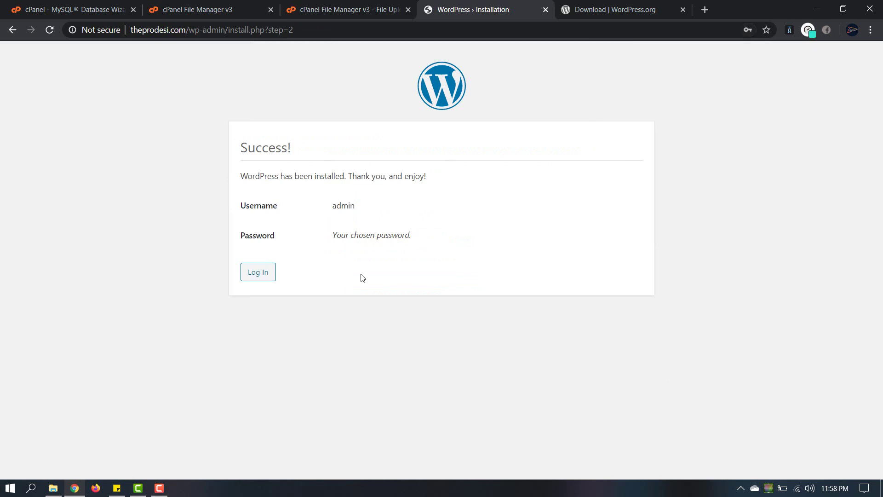
click(268, 272)
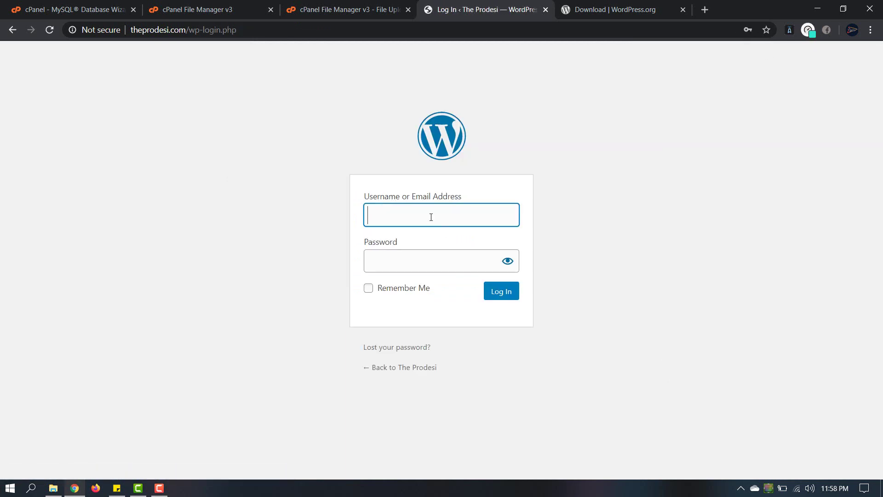
click(434, 215)
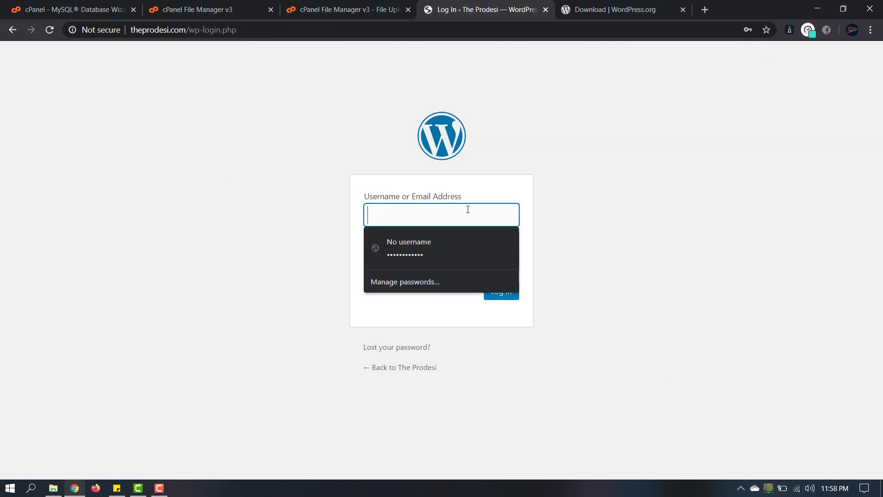
text(admin)
key(Tab)
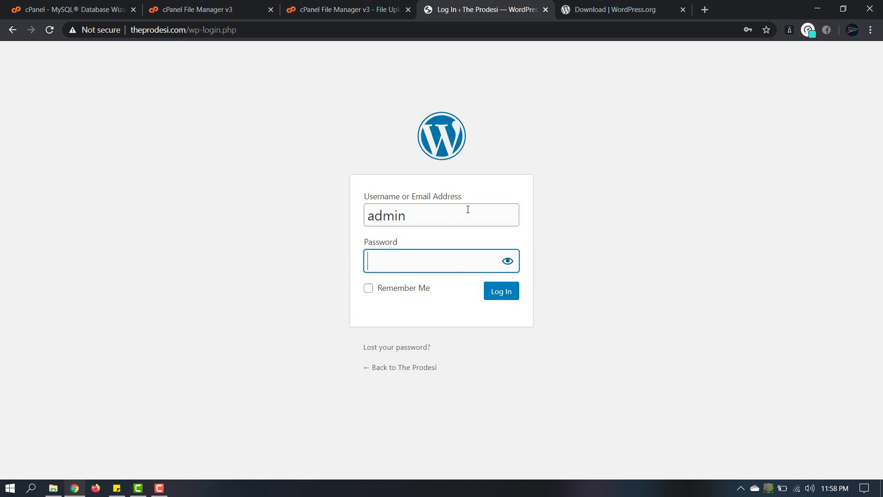
text(•)
key(BackSpace)
text(••••••••)
key(Return)
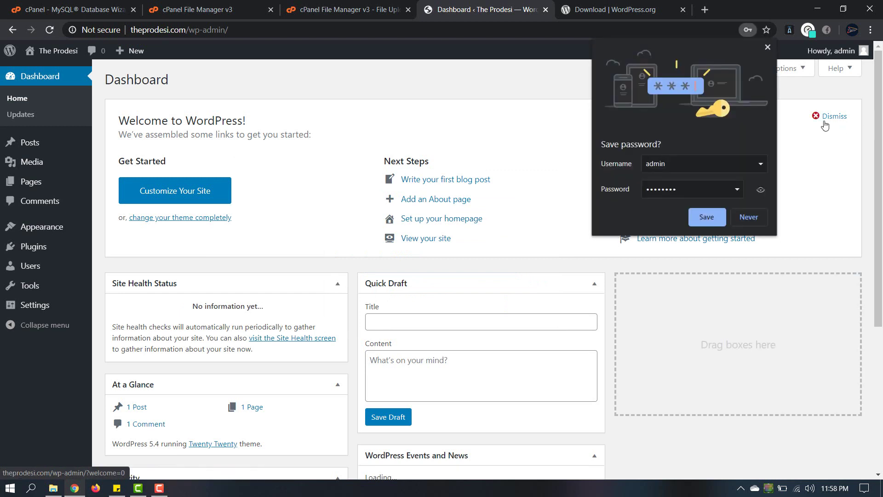
Step: Dismiss the Welcome panel and collapse Activity, At a Glance, Site Health, Quick Draft and Events boxes
click(767, 48)
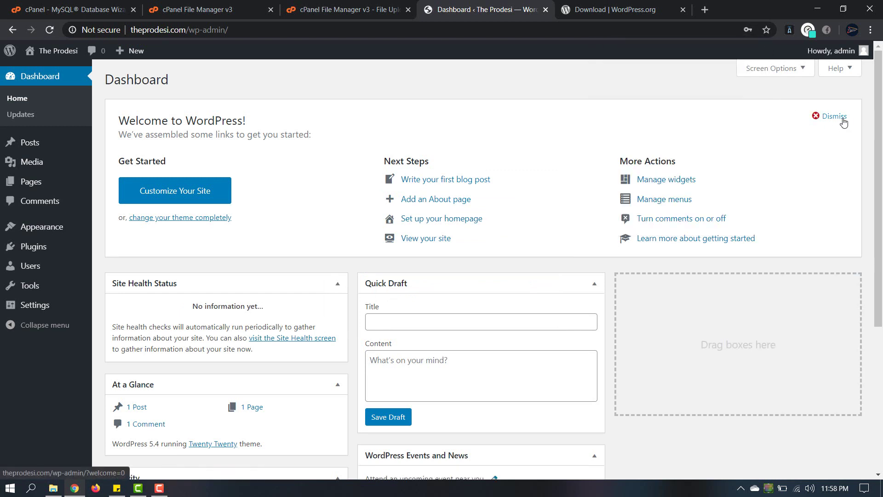
click(840, 118)
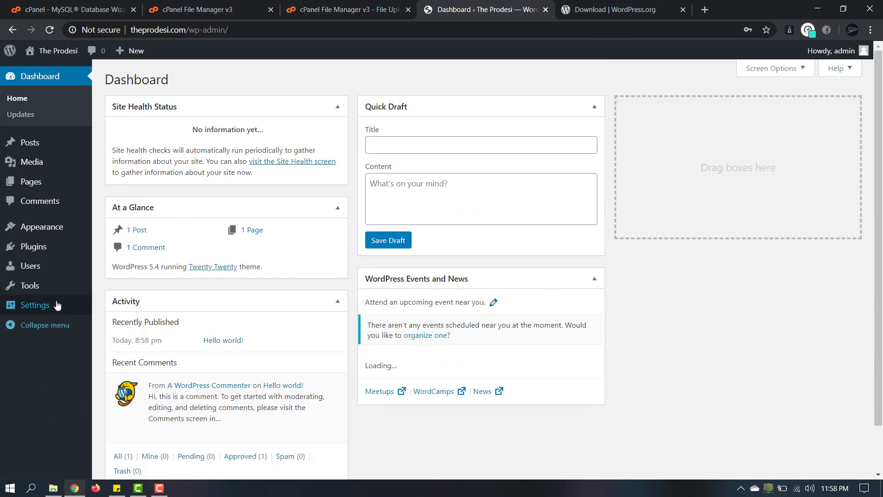
mouse_move(72, 237)
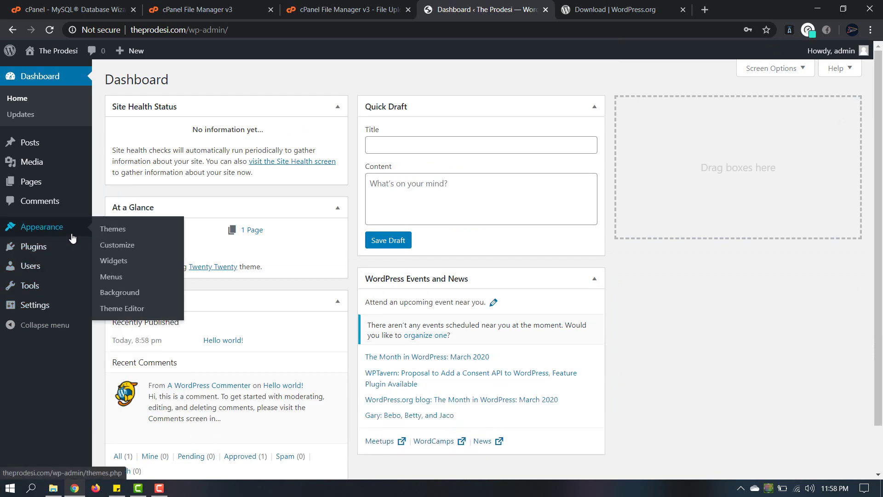
mouse_move(68, 161)
click(337, 303)
click(330, 207)
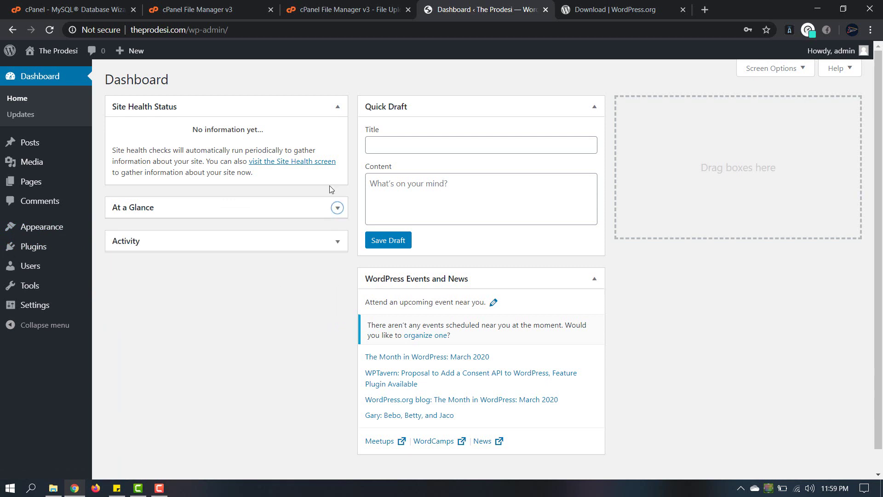
click(331, 103)
click(575, 103)
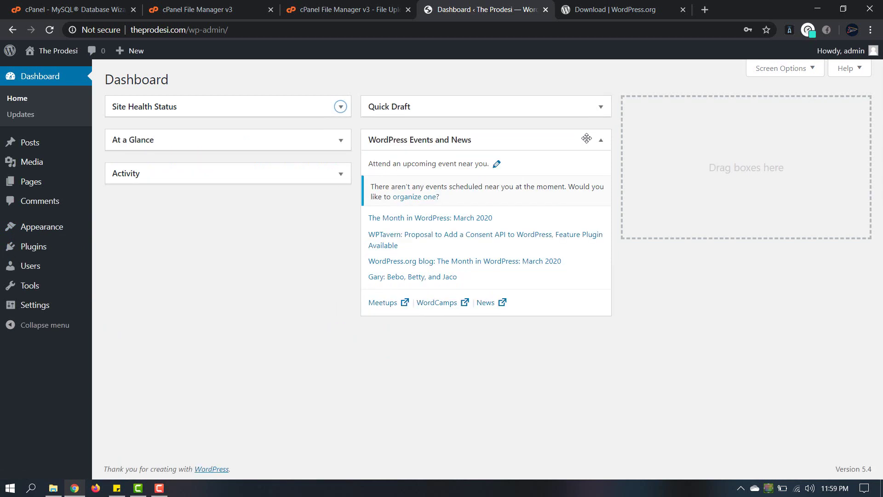
click(587, 138)
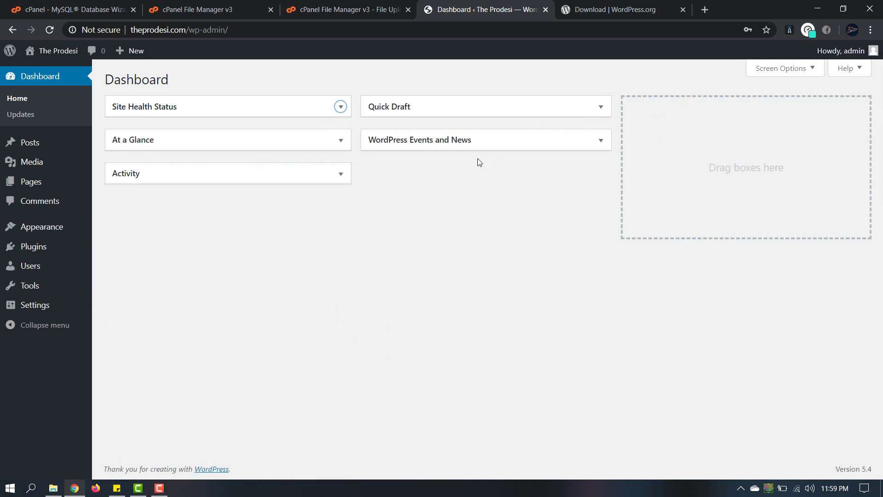